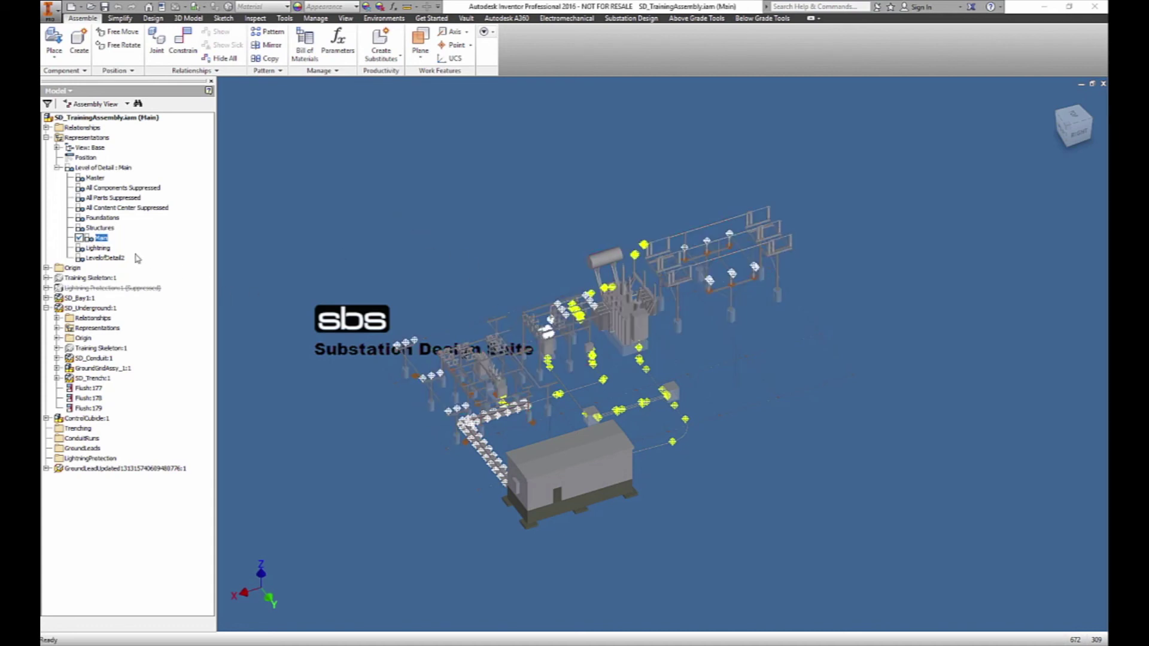
# Activate the Lightning level of detail and select the Lightning Protection:1 subassembly.
pyautogui.rightClick(110, 249)
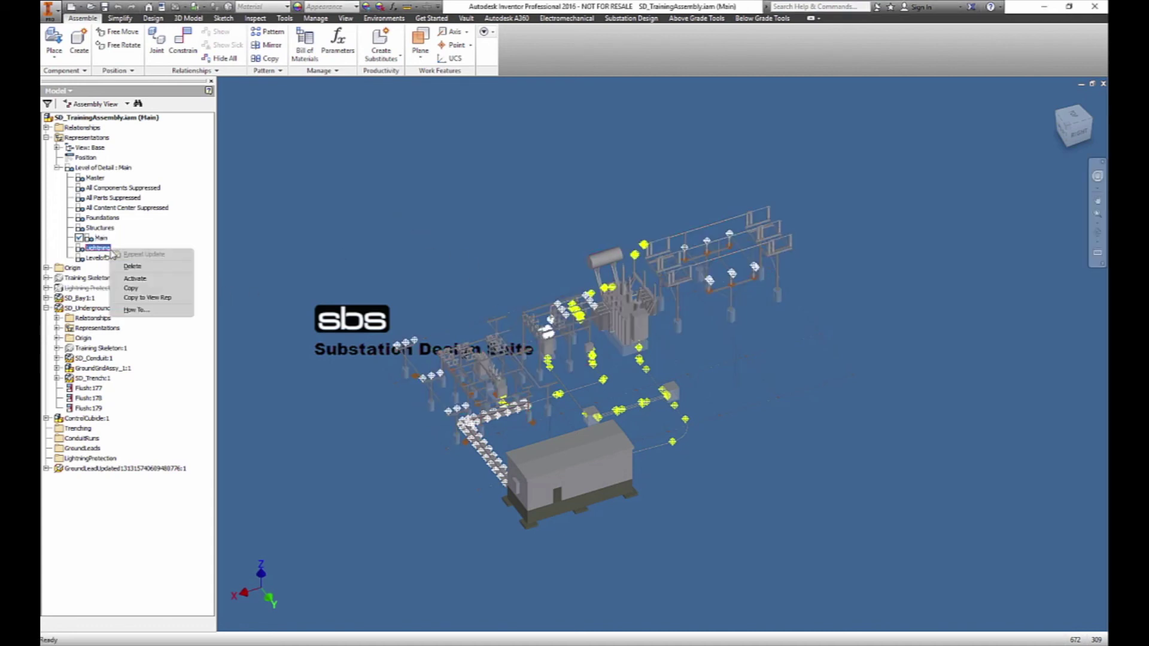
pyautogui.click(132, 279)
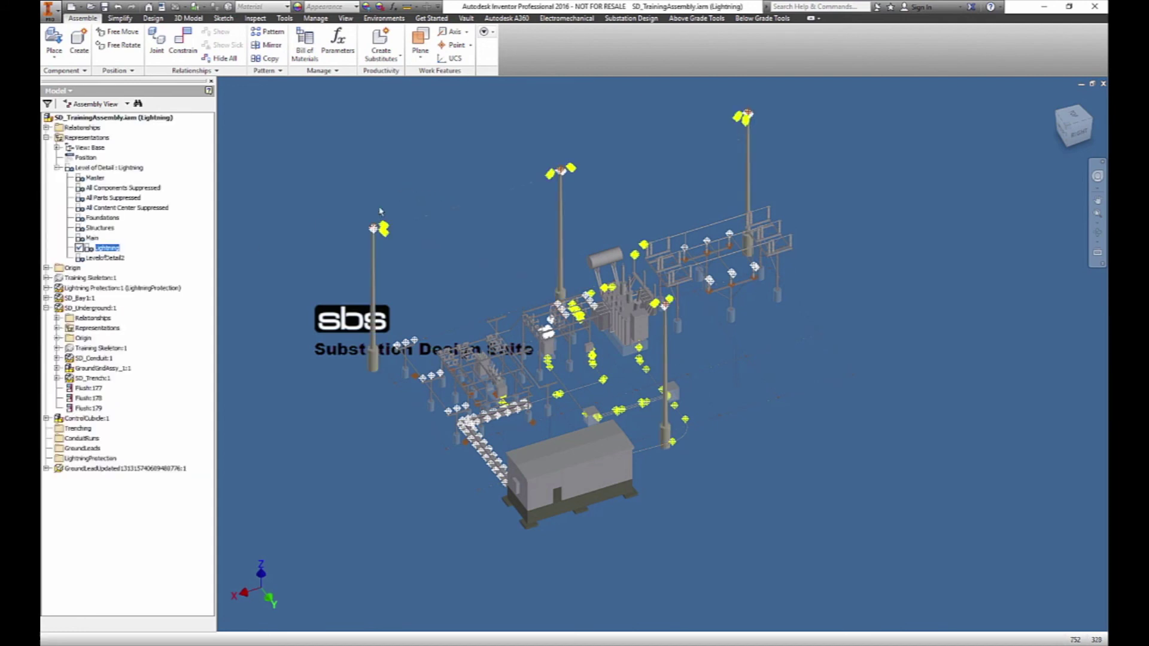
pyautogui.click(139, 289)
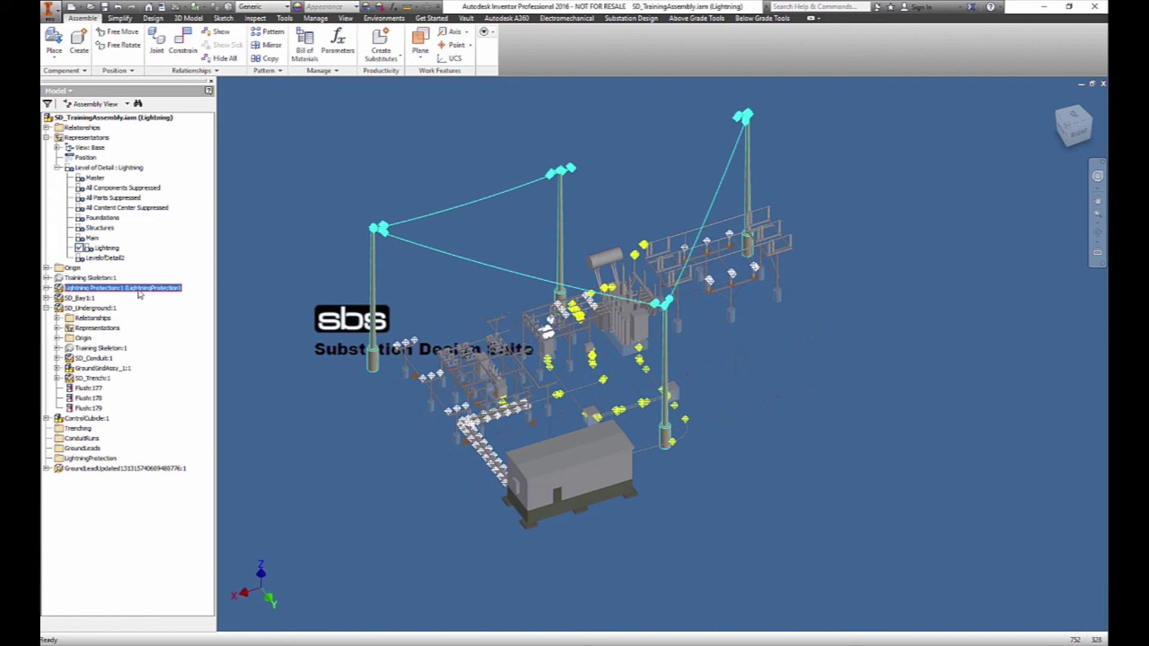
# Open Lightning Protection:1 as its own document, expand Training Skeleton, and go to Above Grade Tools.
pyautogui.rightClick(138, 293)
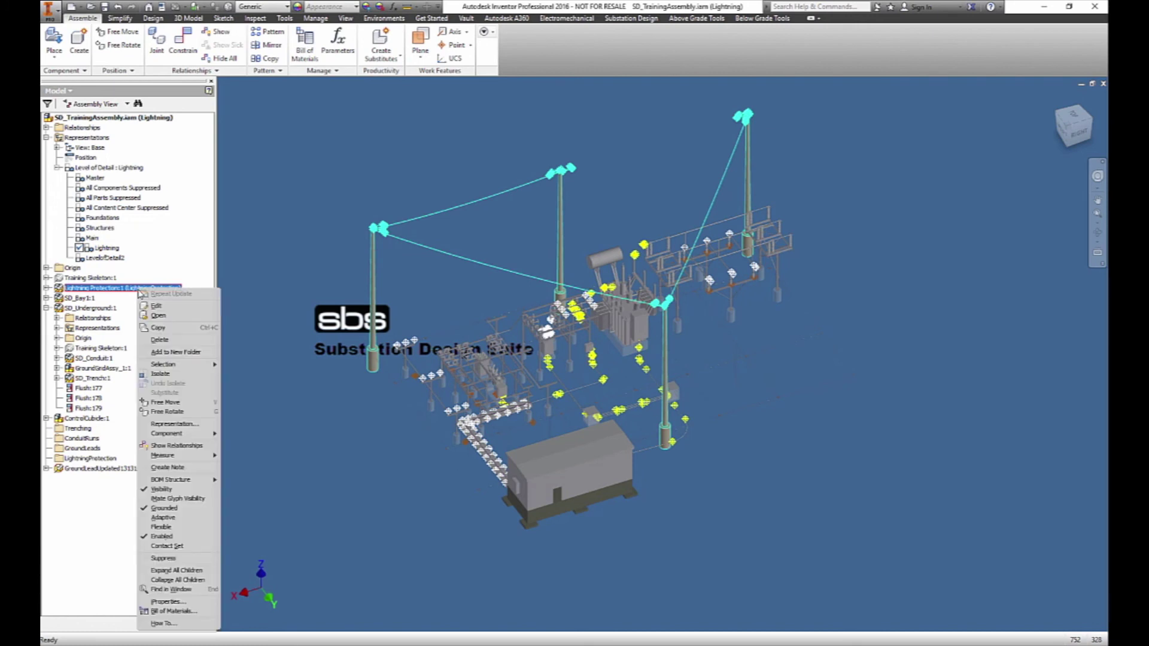
pyautogui.click(157, 312)
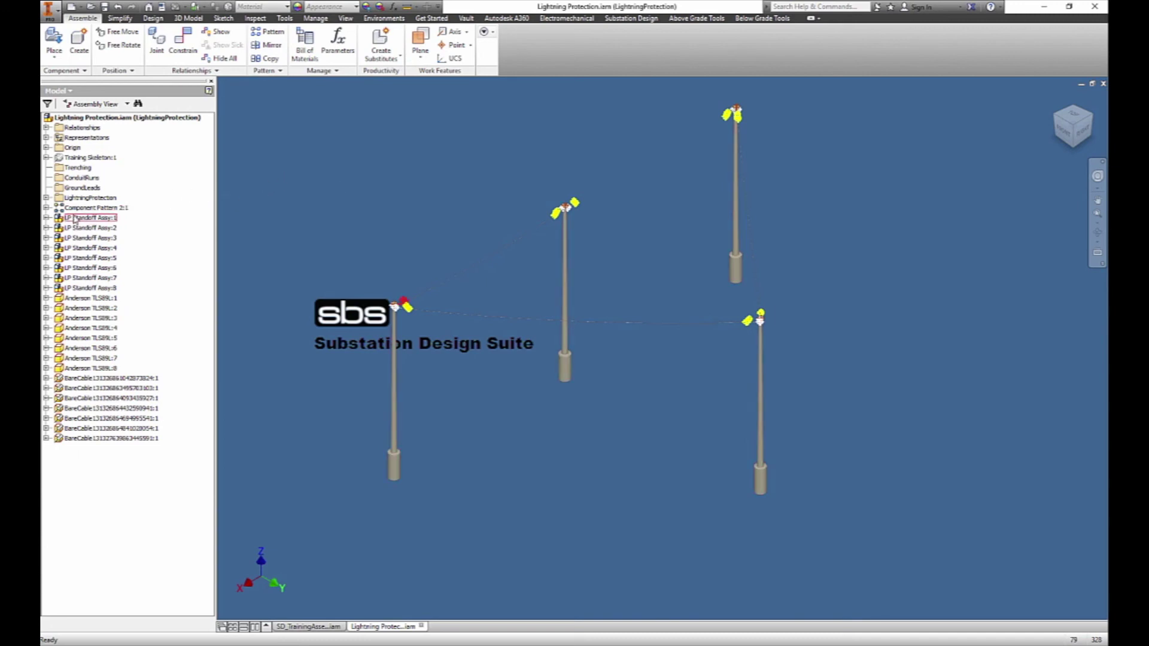
pyautogui.click(84, 158)
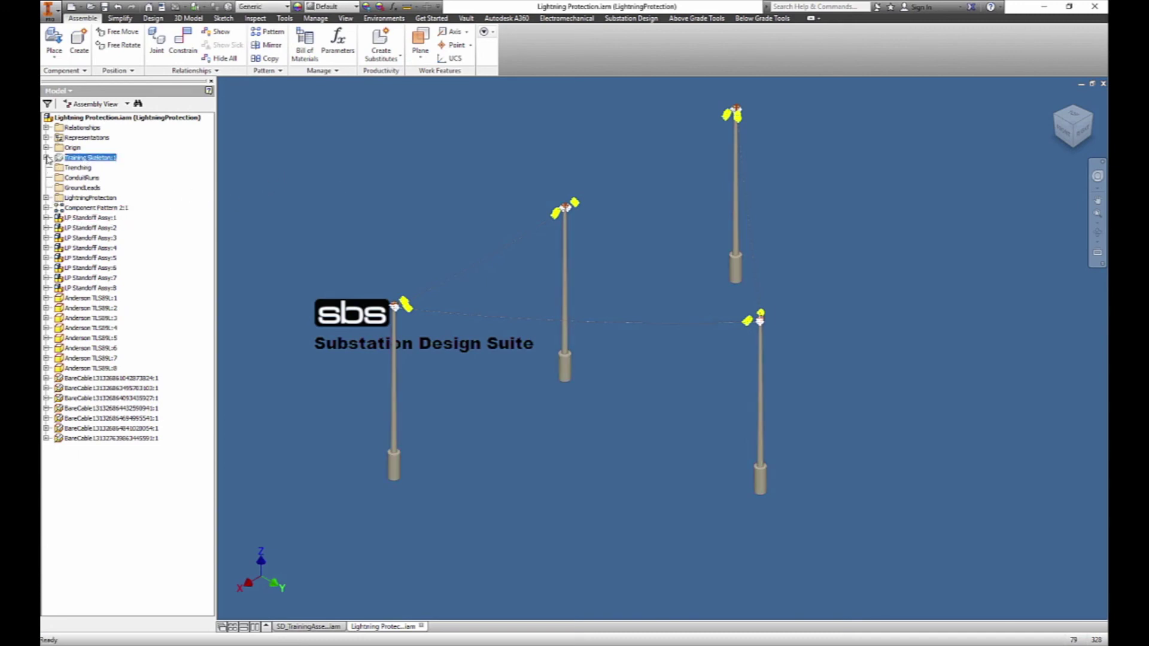
pyautogui.click(46, 158)
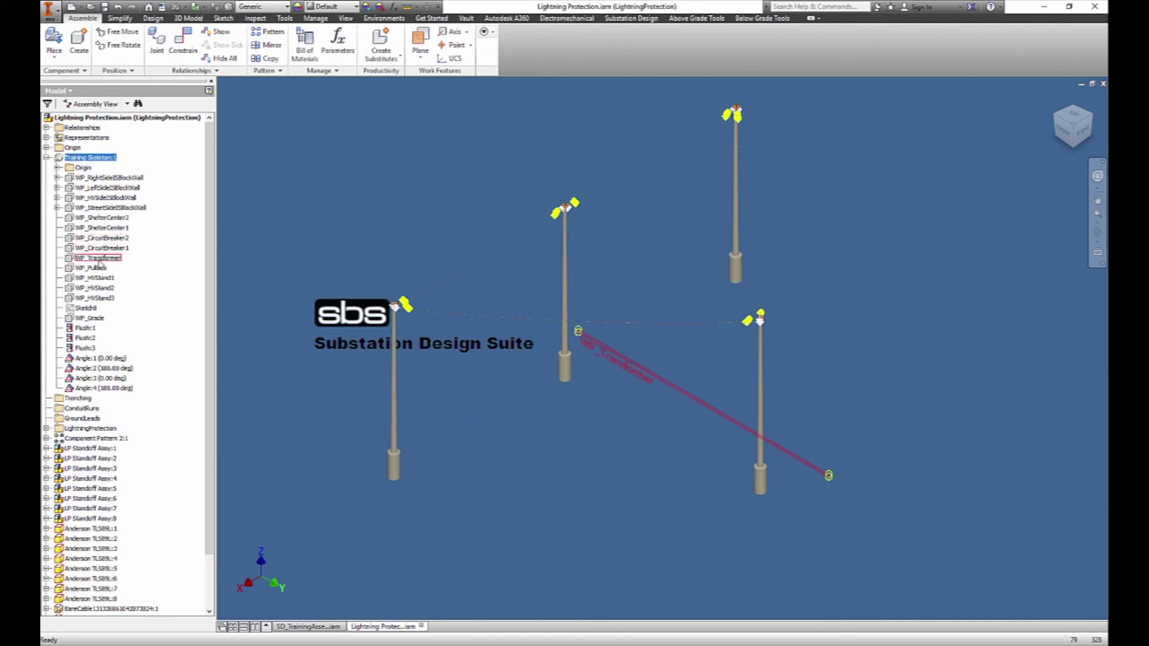
pyautogui.click(367, 159)
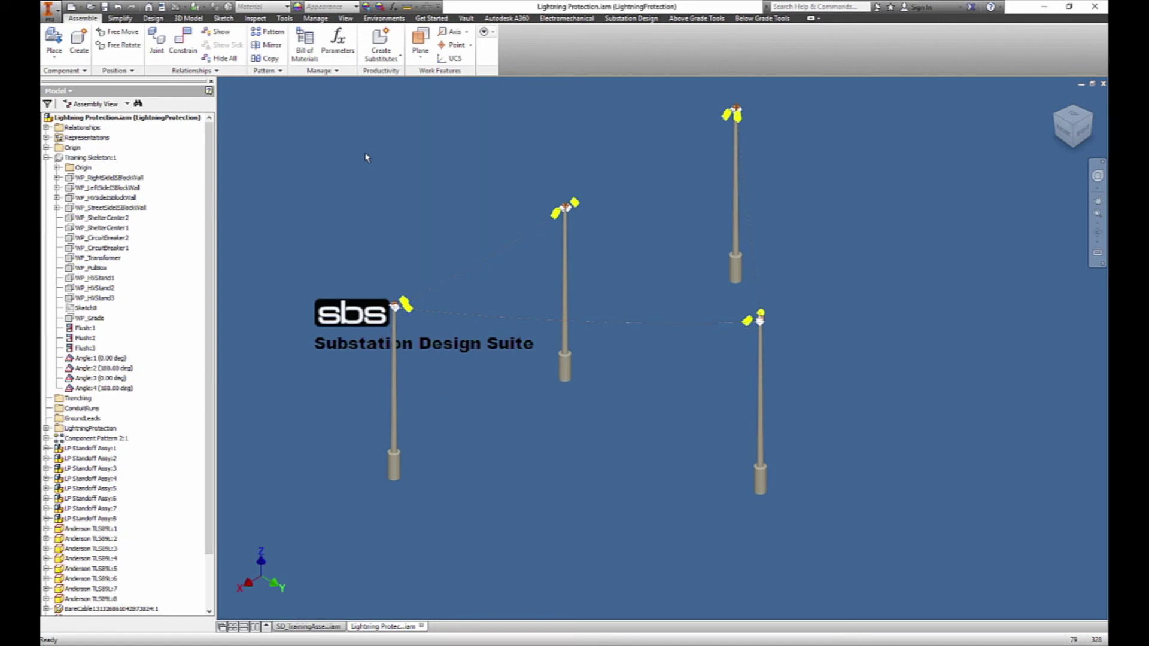
pyautogui.click(694, 19)
# Keep 500 MCM CU Stranded as default cable and save lightning settings with 150 ft strike radius.
pyautogui.click(611, 58)
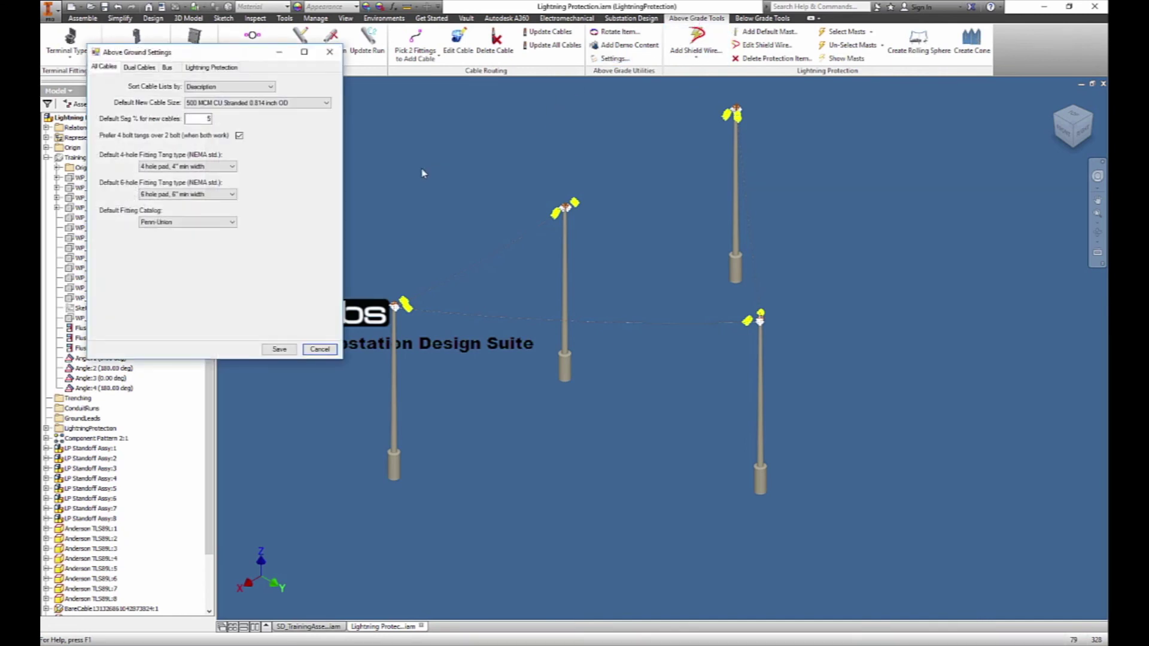
pyautogui.moveTo(243, 53); pyautogui.dragTo(394, 148)
pyautogui.click(390, 198)
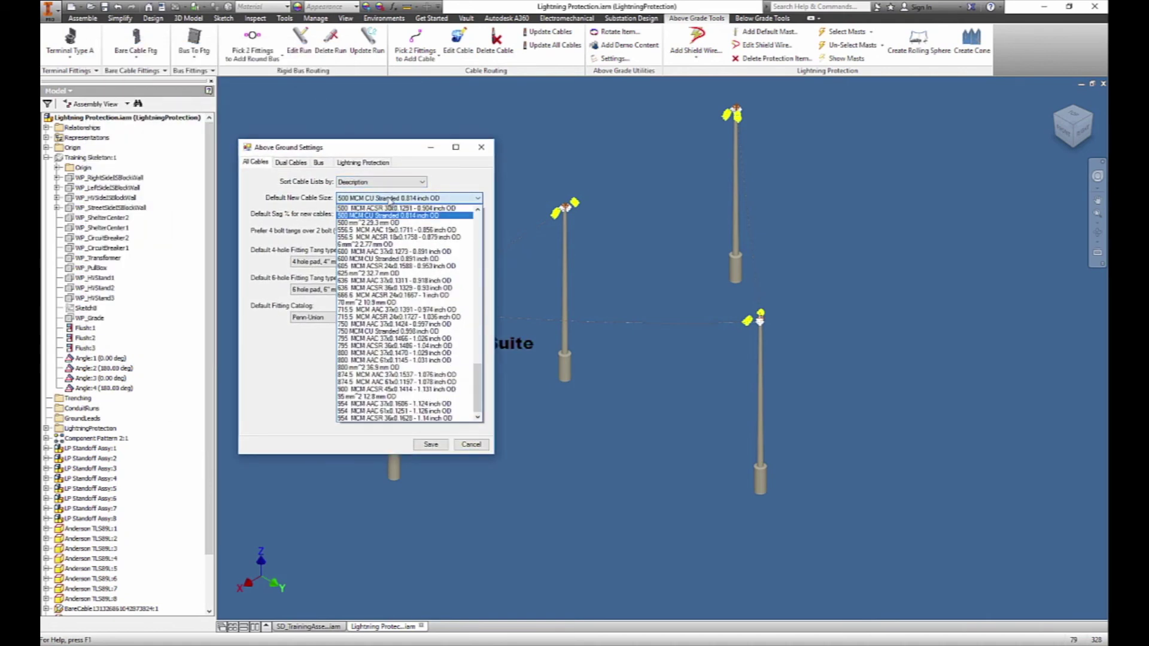
pyautogui.click(390, 199)
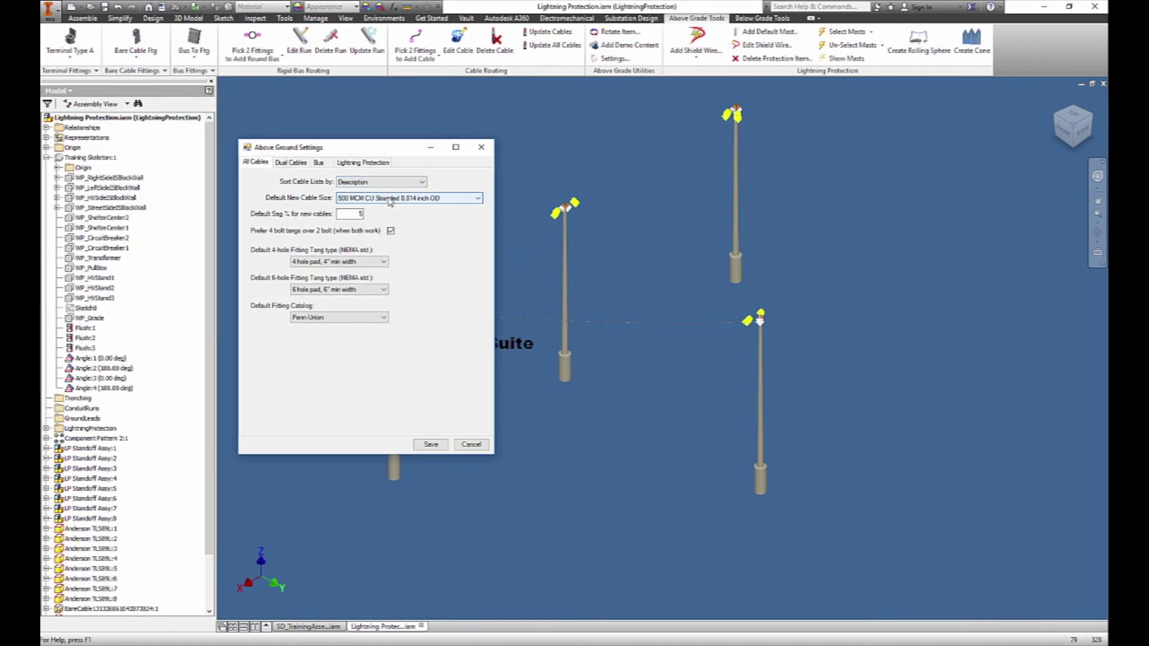
pyautogui.press('Tab')
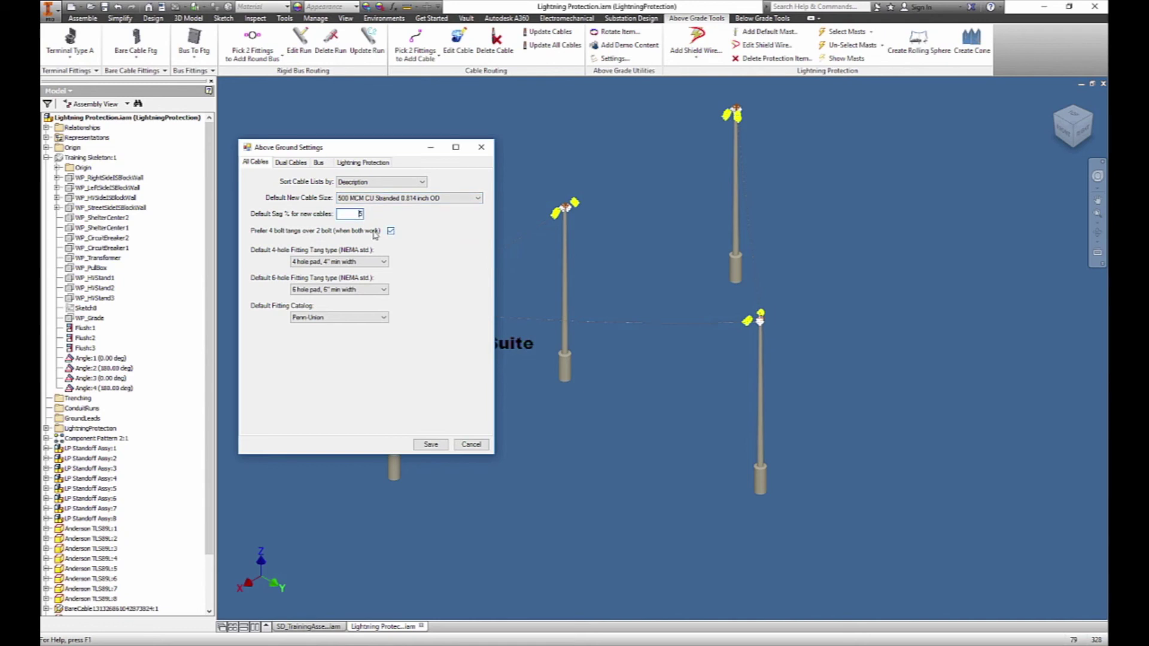
pyautogui.hotkey('shift', 'Tab')
pyautogui.hotkey('shift', 'Tab')
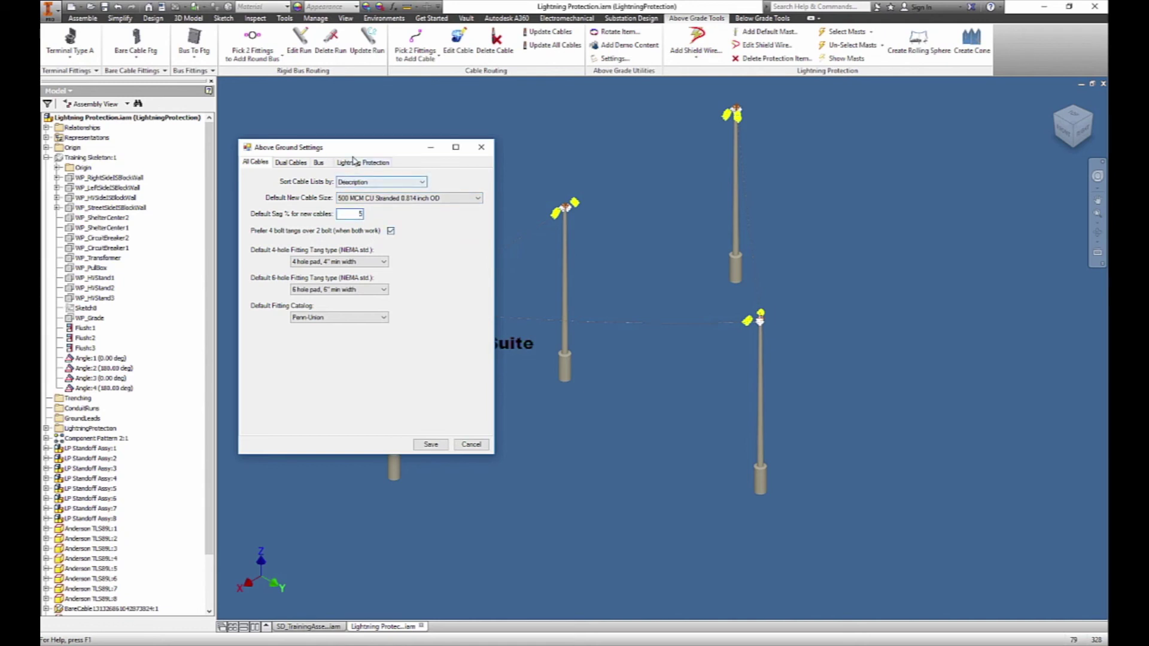
pyautogui.click(356, 163)
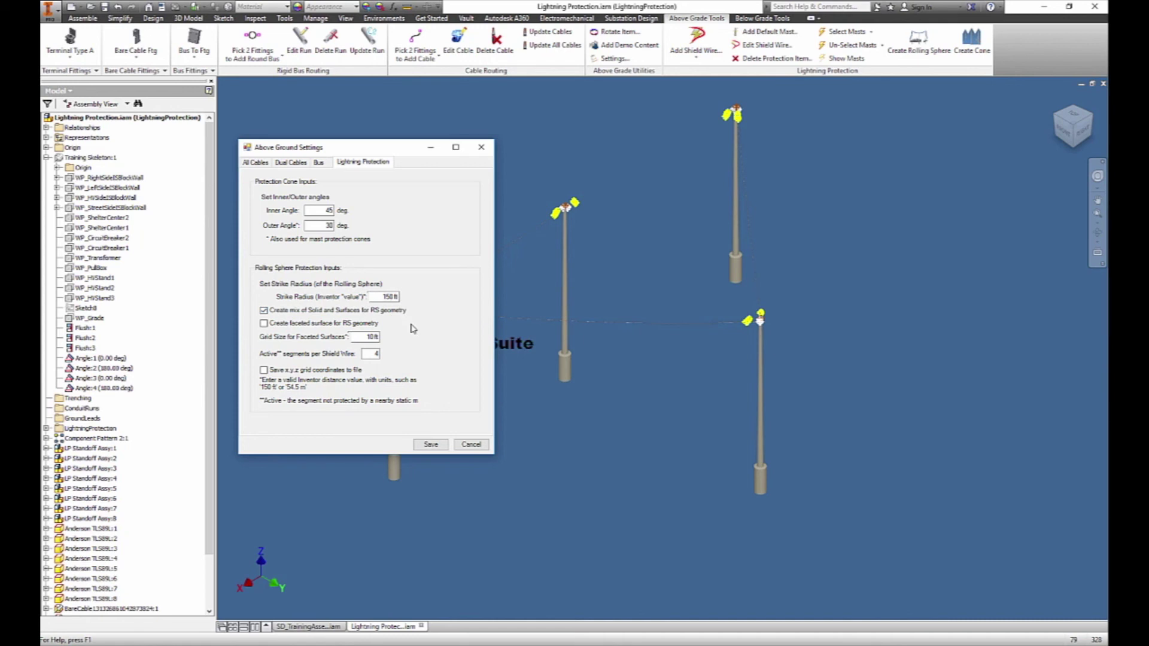
pyautogui.click(429, 444)
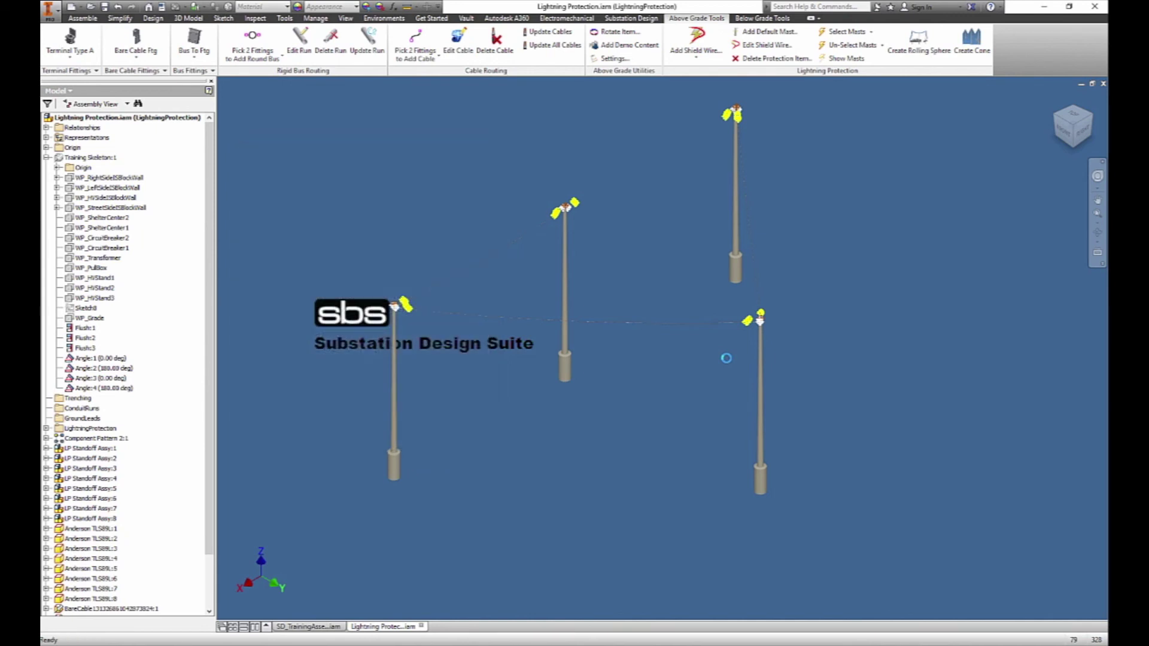
pyautogui.click(794, 33)
pyautogui.click(498, 480)
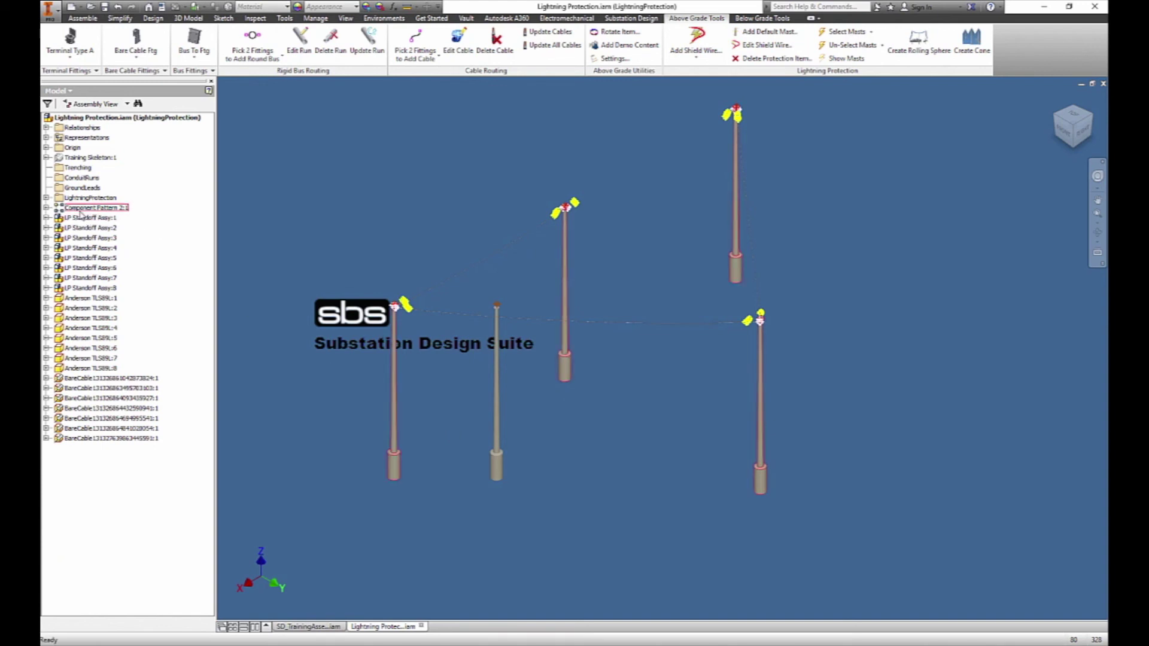
pyautogui.click(46, 197)
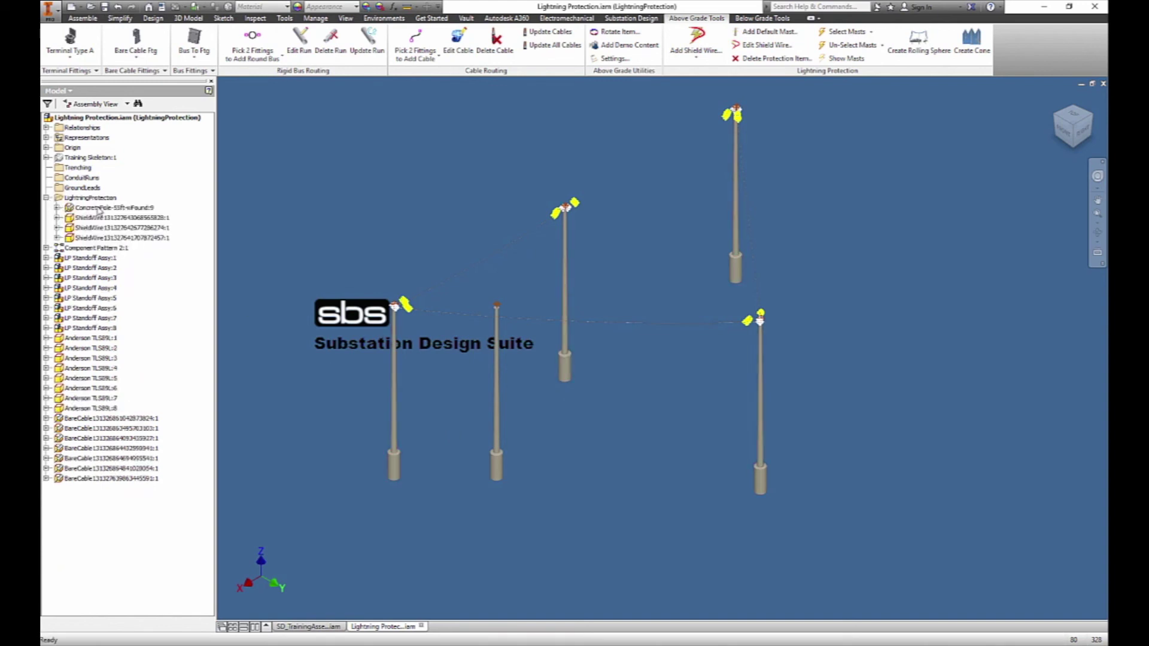
pyautogui.click(99, 207)
pyautogui.rightClick(99, 207)
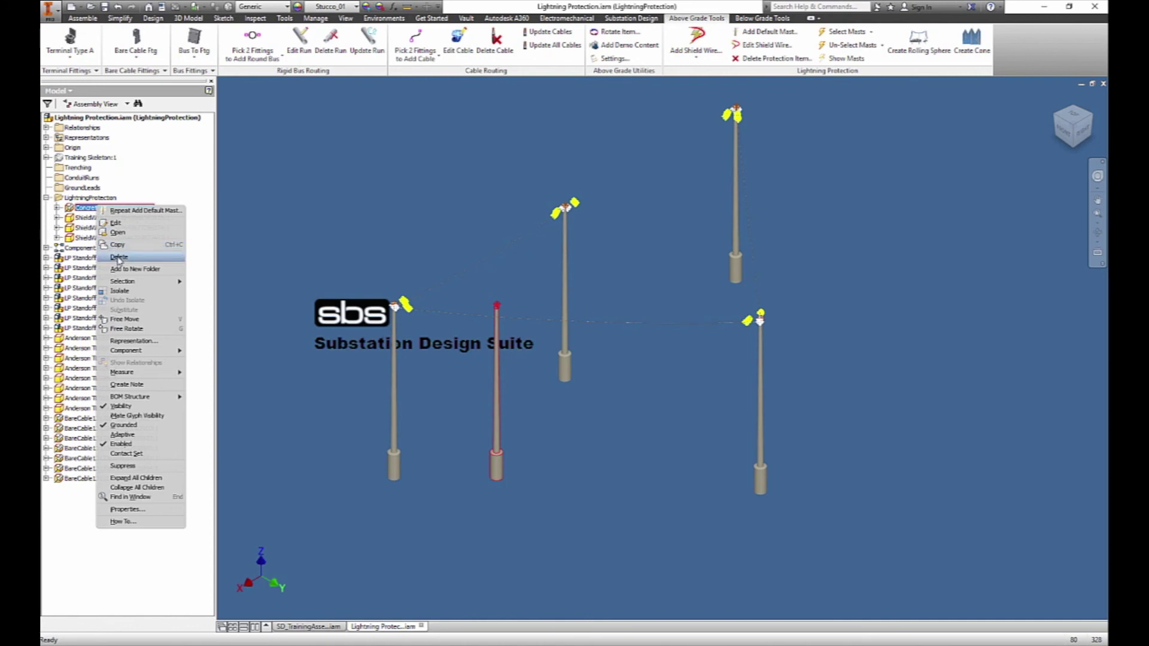
pyautogui.click(119, 258)
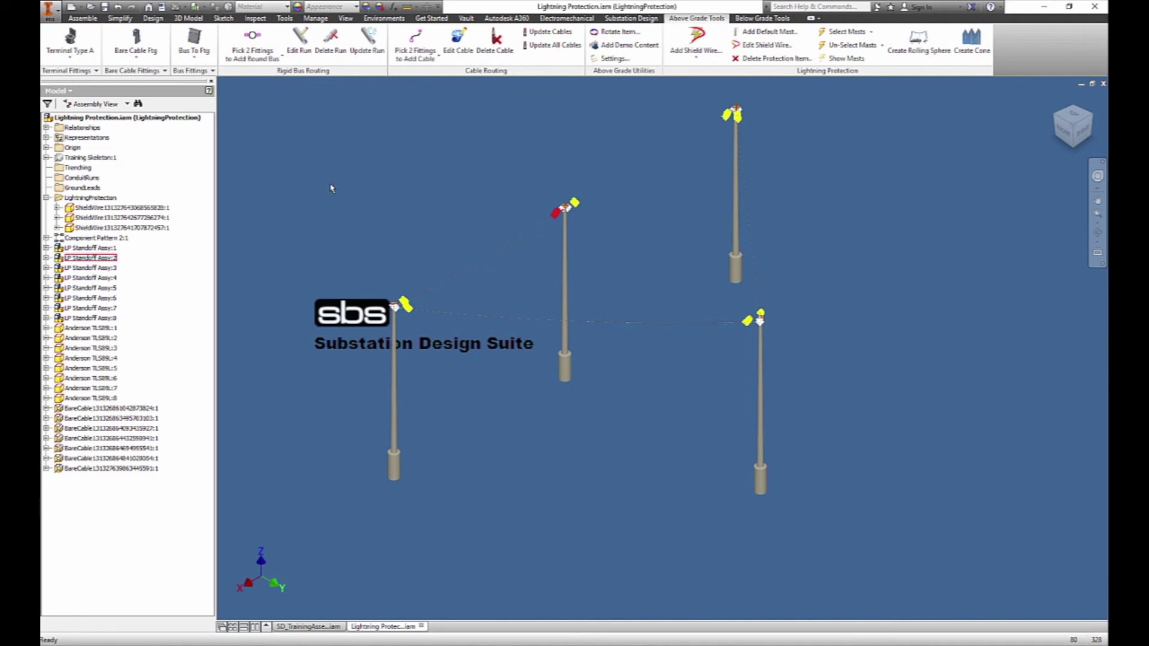
pyautogui.click(446, 162)
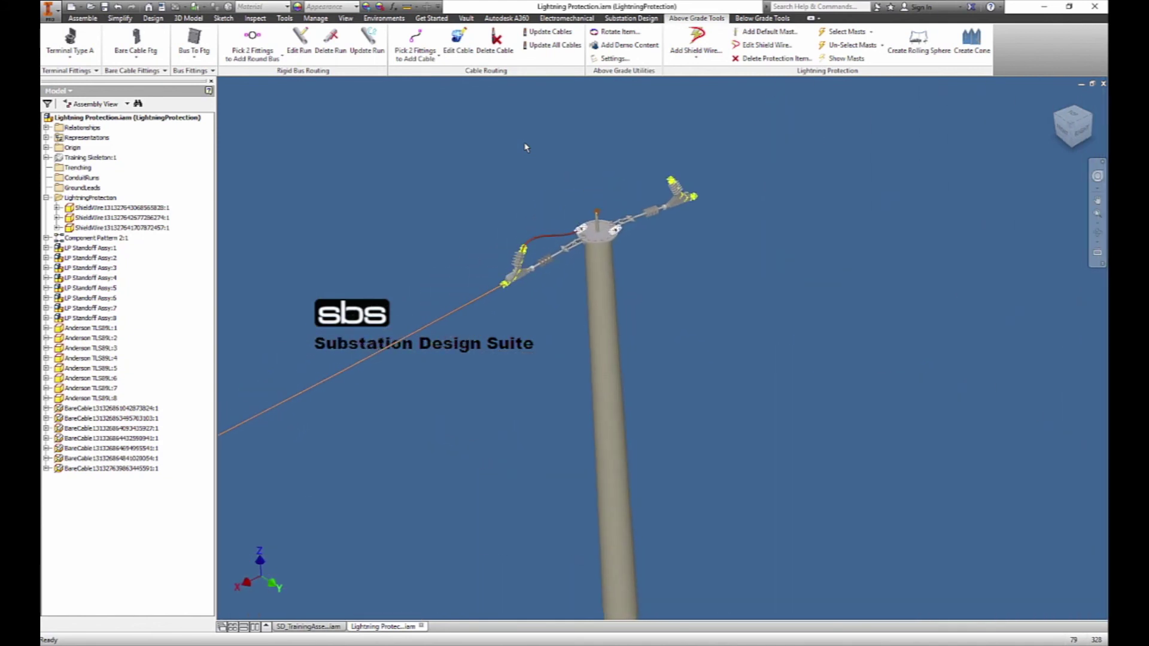
# Add a 2-point copper shield wire from the standoff fitting's end to the next fitting's snap point.
pyautogui.click(696, 54)
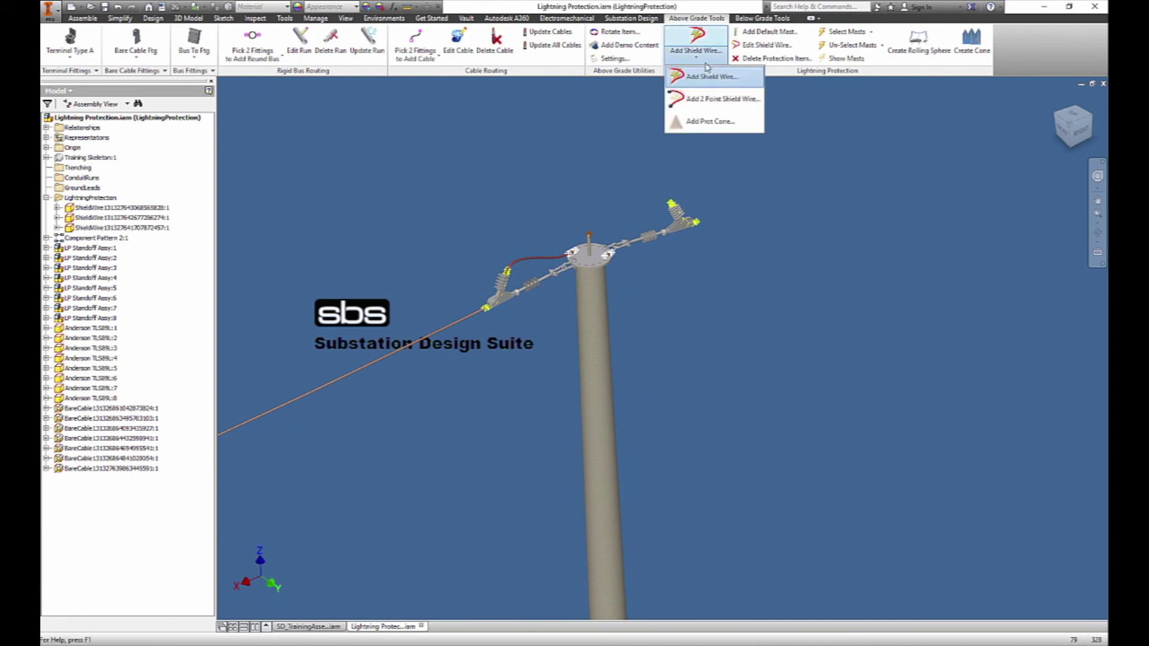
pyautogui.click(716, 99)
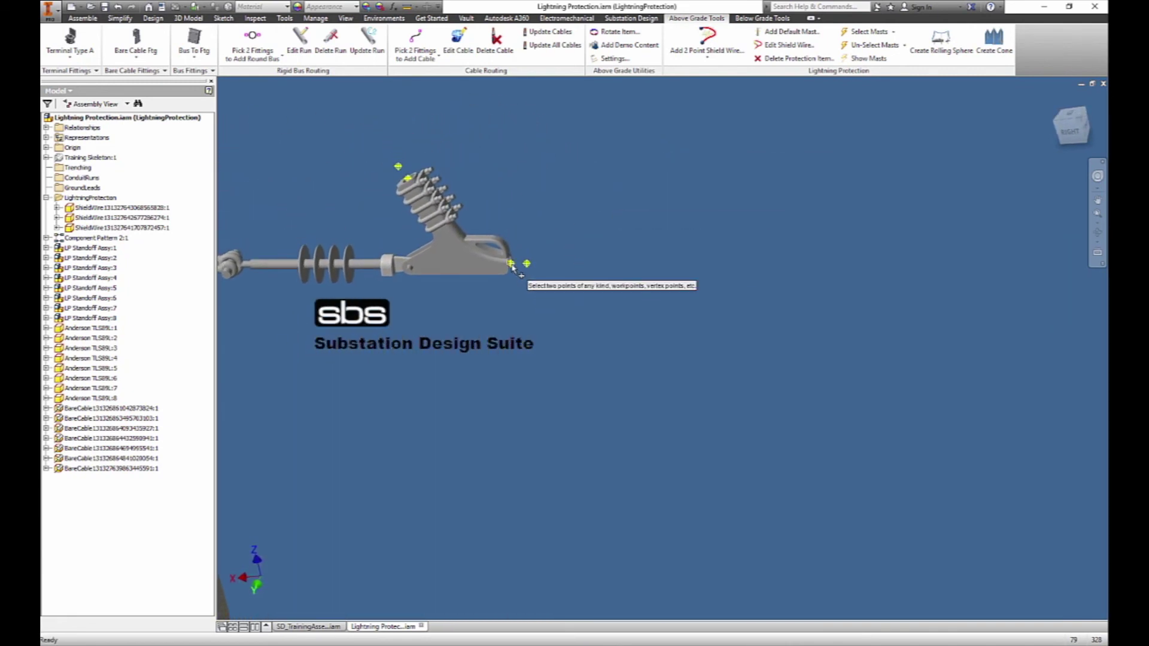
pyautogui.click(512, 266)
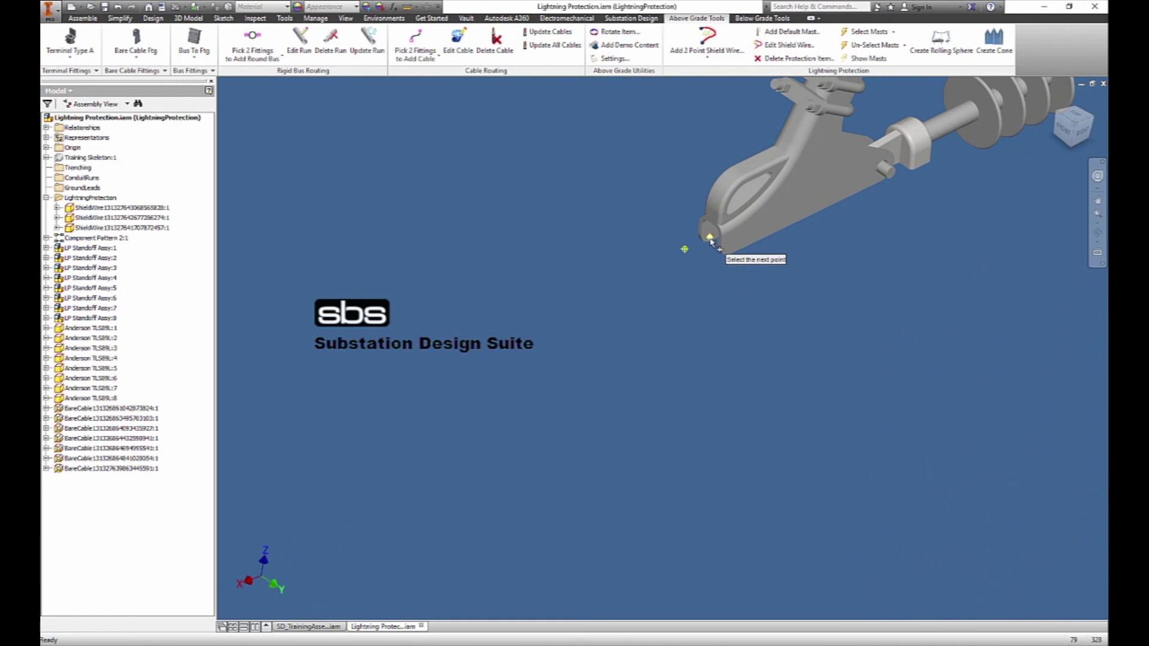
pyautogui.click(710, 239)
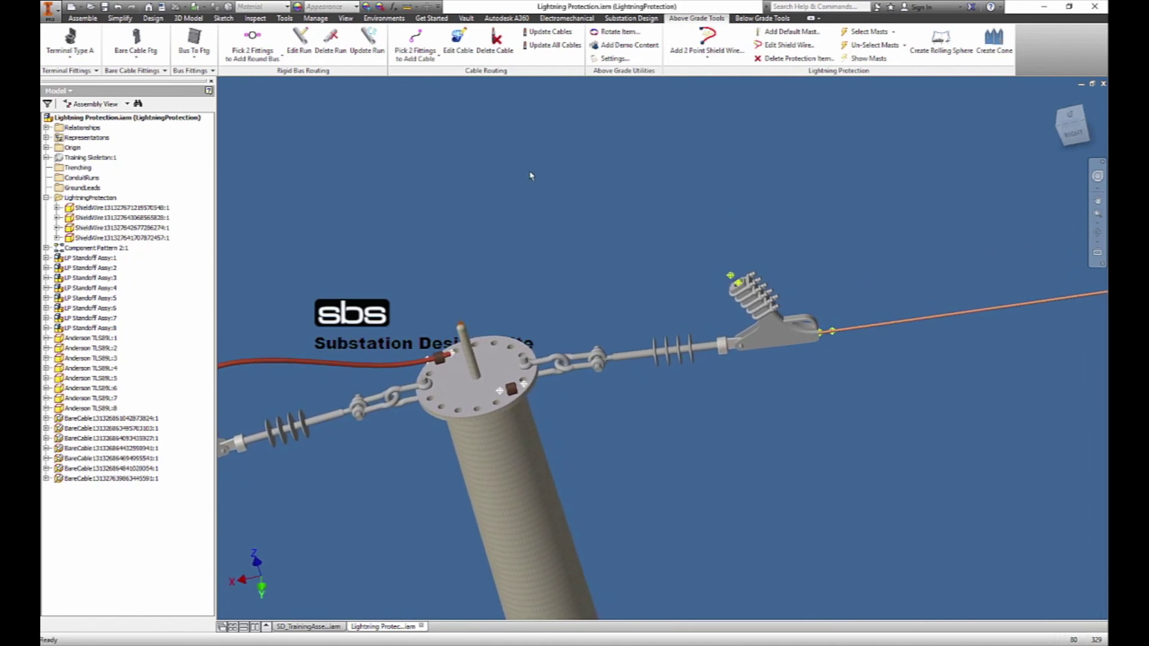
# Create a picked-points cable from the insulator fitting through the pole-top fitting to the mast-top plate.
pyautogui.click(414, 62)
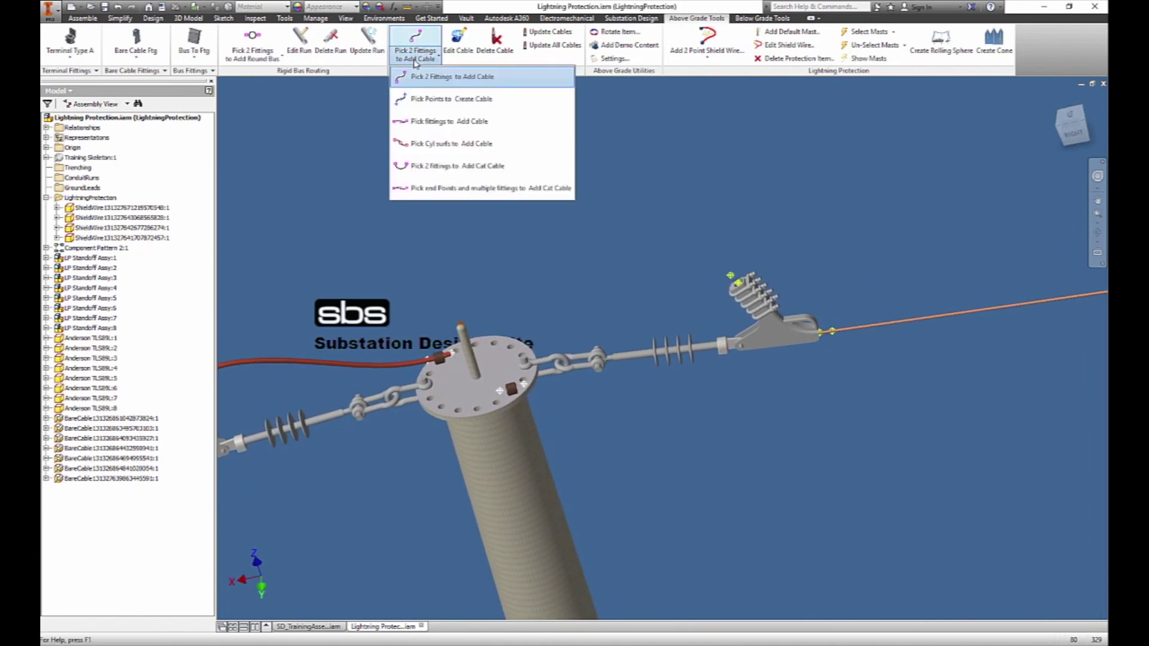
pyautogui.click(426, 94)
pyautogui.click(730, 276)
pyautogui.click(523, 383)
pyautogui.click(501, 392)
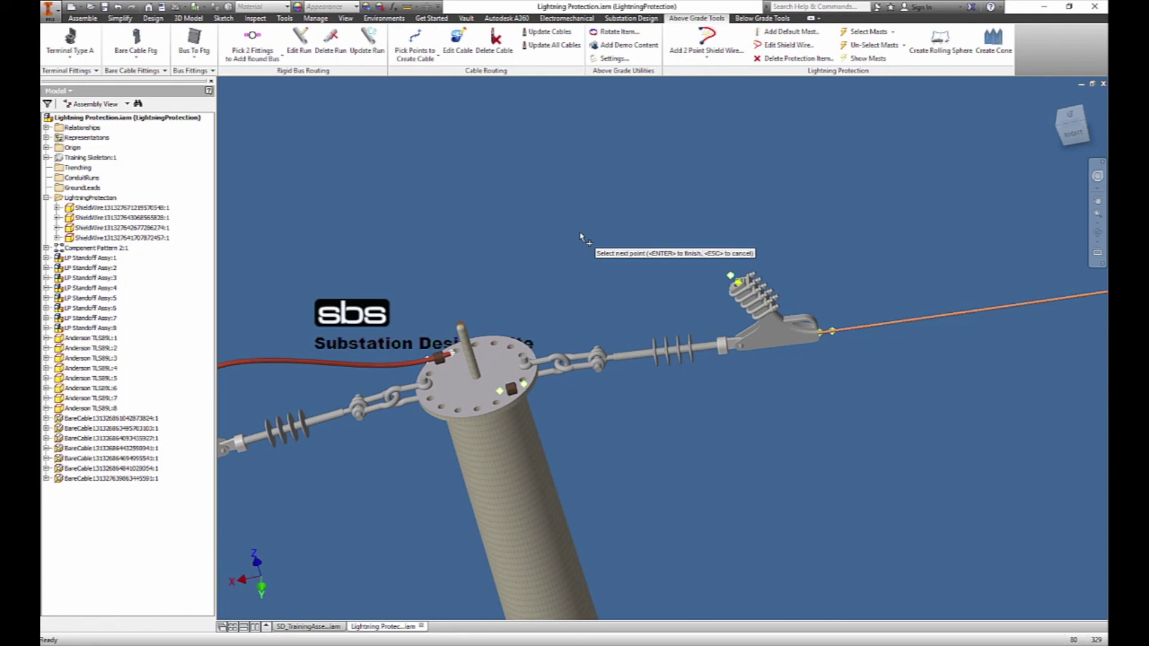
pyautogui.press('Return')
# Dismiss the Style Conflict warning, suppressing it for this session.
pyautogui.click(598, 367)
pyautogui.click(389, 419)
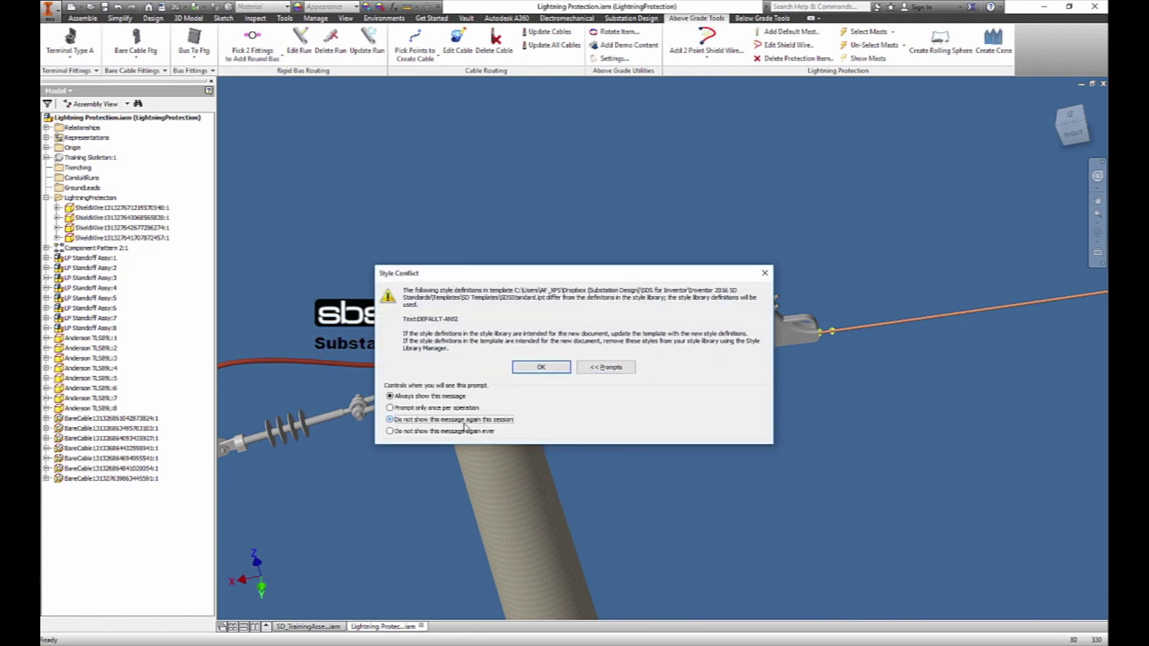
pyautogui.click(541, 367)
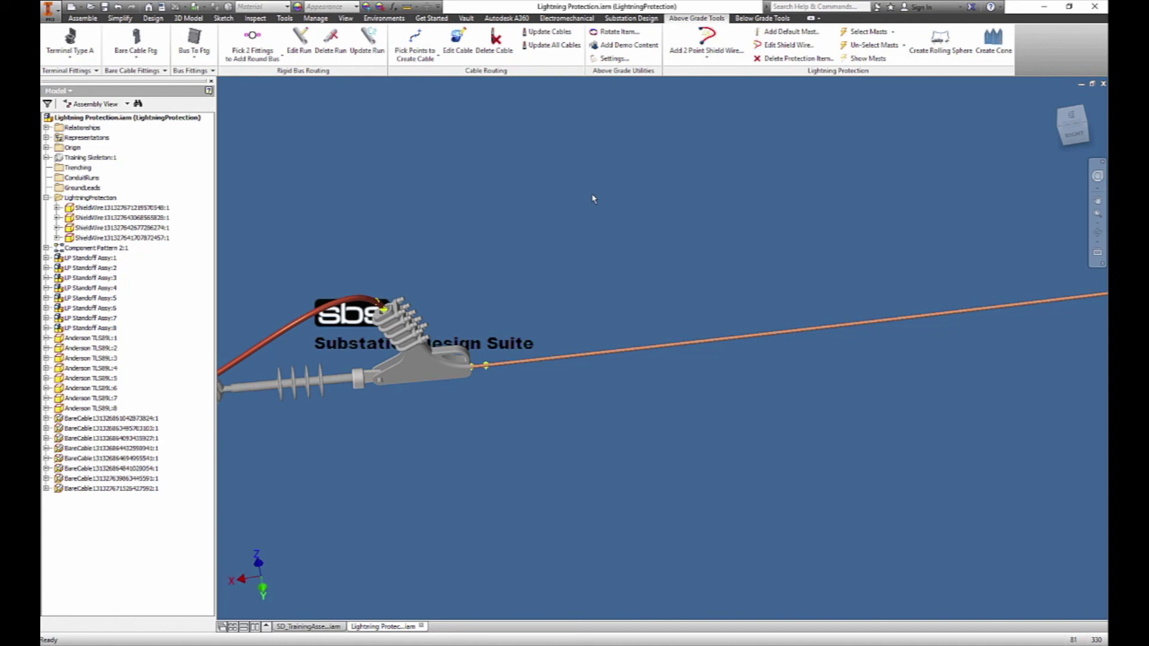
# Edit the shield wire to 500 MCM CU Stranded with 5% sag, giving 254.33 lbs tension.
pyautogui.click(778, 48)
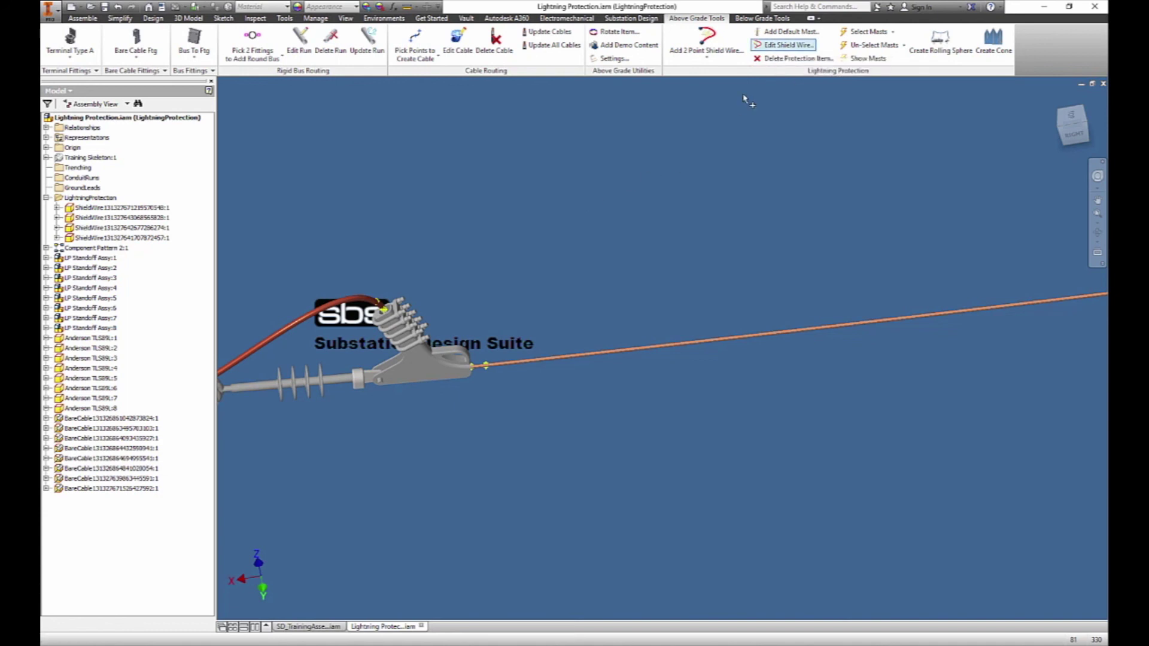
pyautogui.click(540, 364)
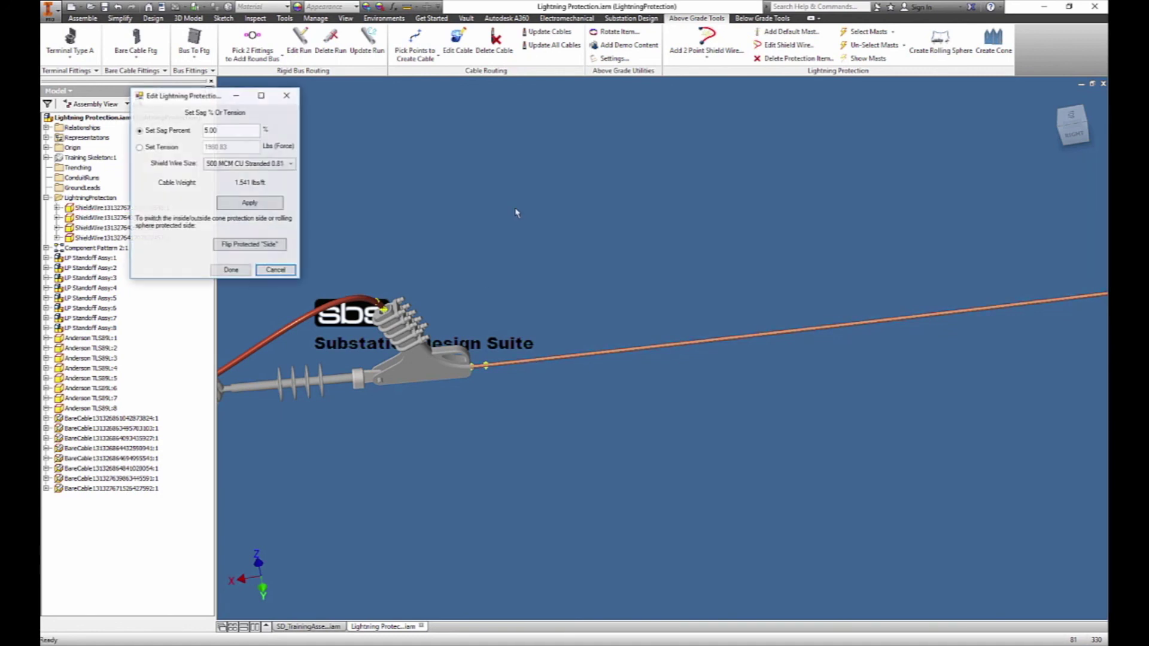
pyautogui.click(268, 165)
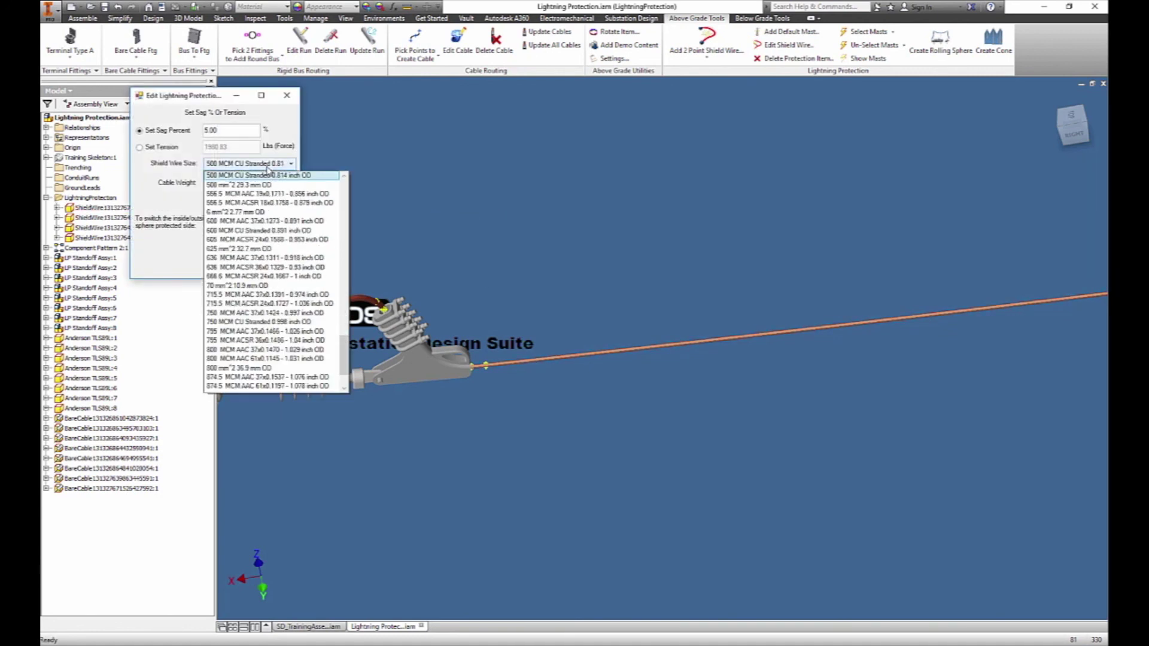
pyautogui.scroll(1, 266, 174)
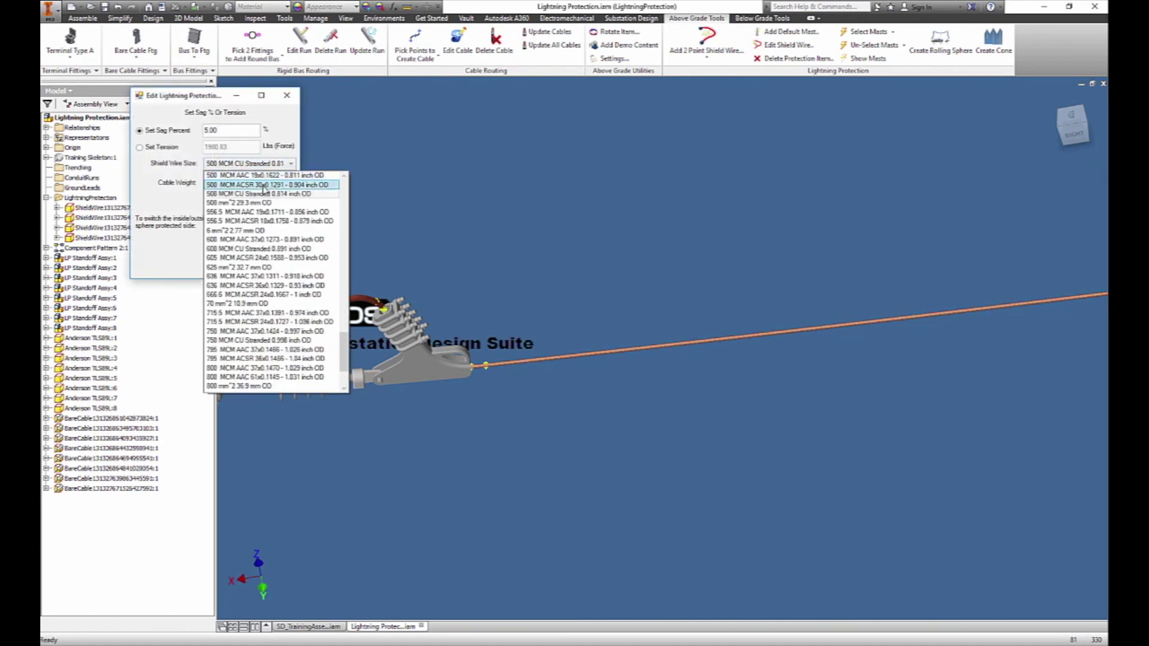
pyautogui.click(263, 194)
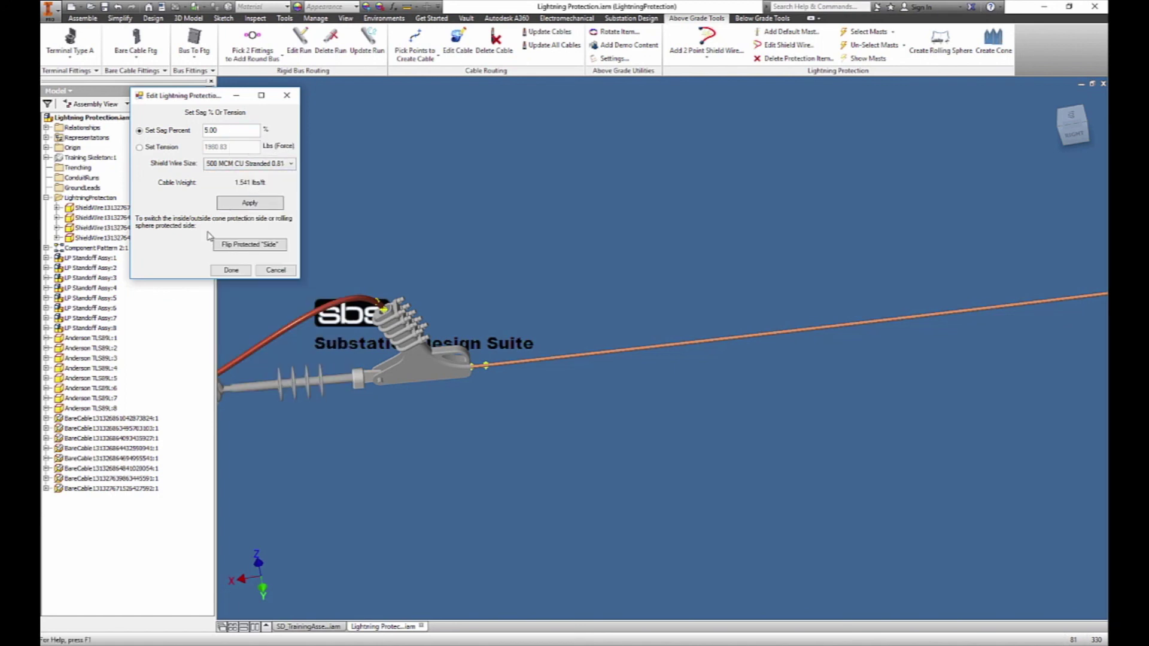
pyautogui.click(265, 205)
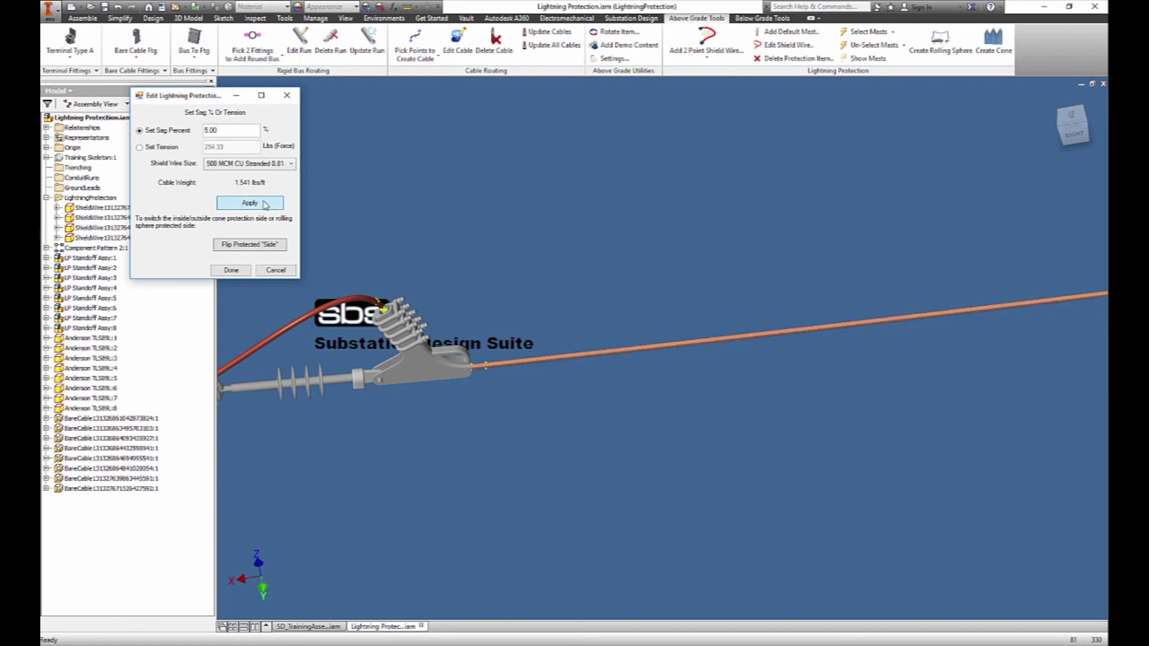
pyautogui.click(231, 271)
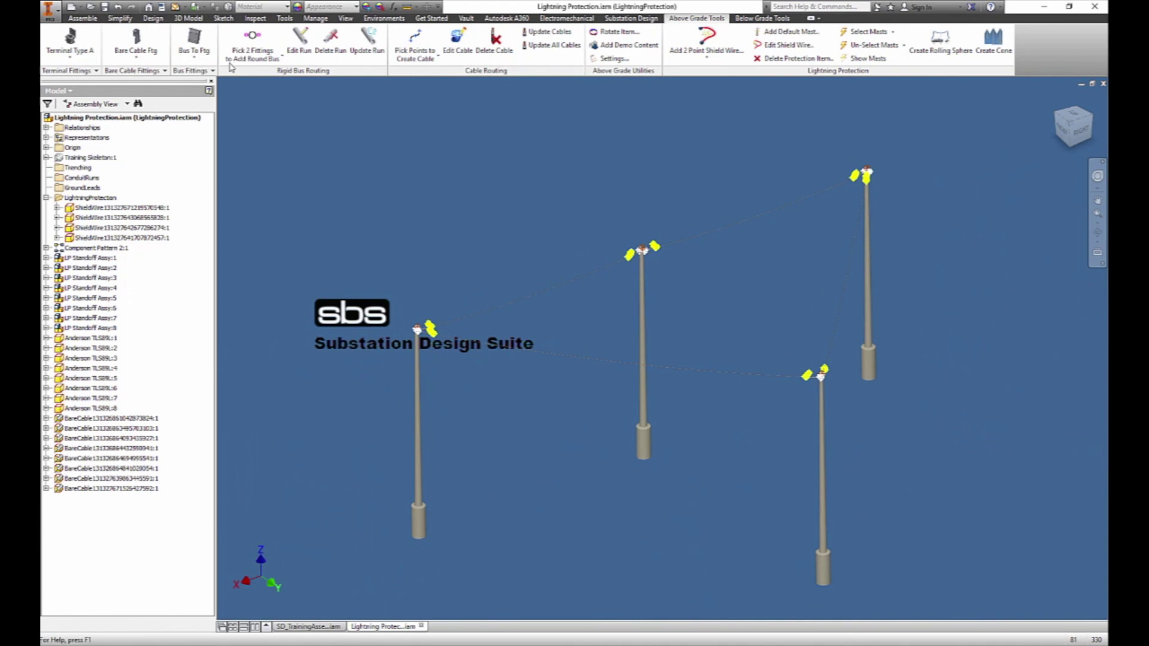
# Save Lightning Protection.iam with its dependent shield wire and cable files, accepting the data format notice.
pyautogui.click(105, 7)
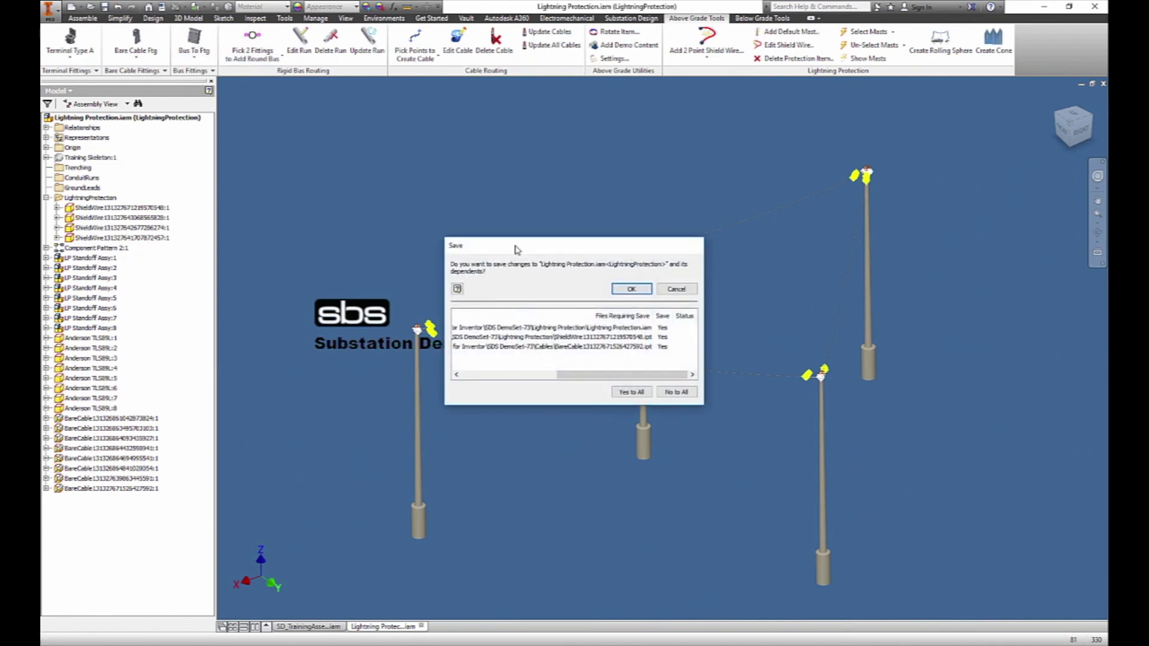
pyautogui.click(617, 288)
pyautogui.click(624, 312)
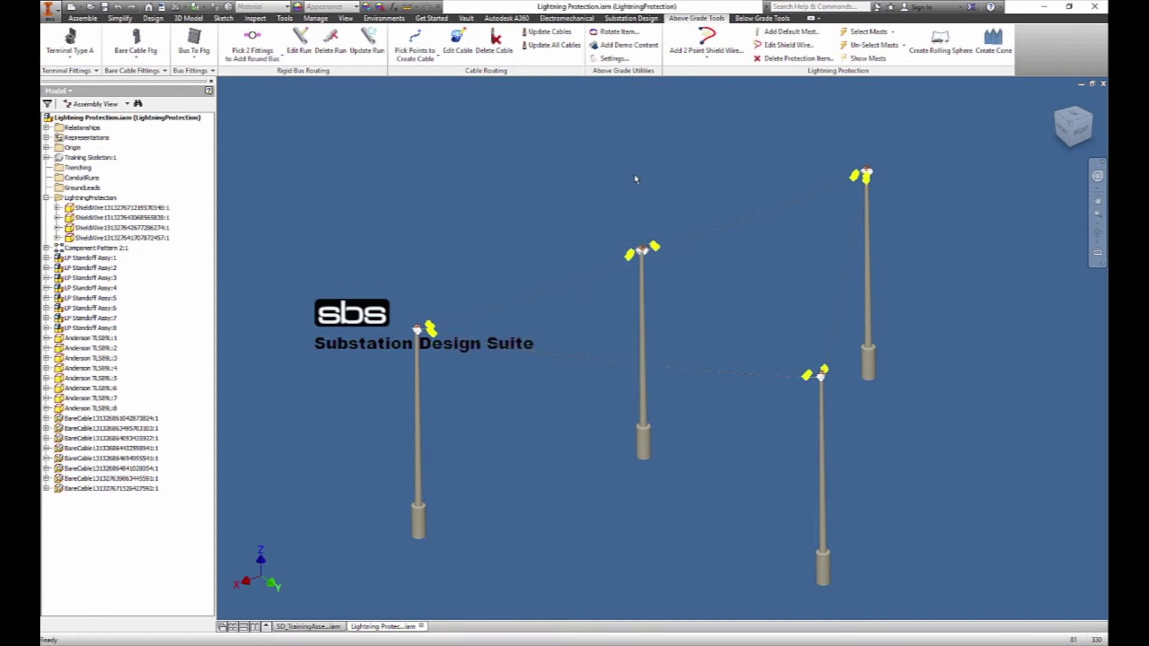
pyautogui.click(894, 33)
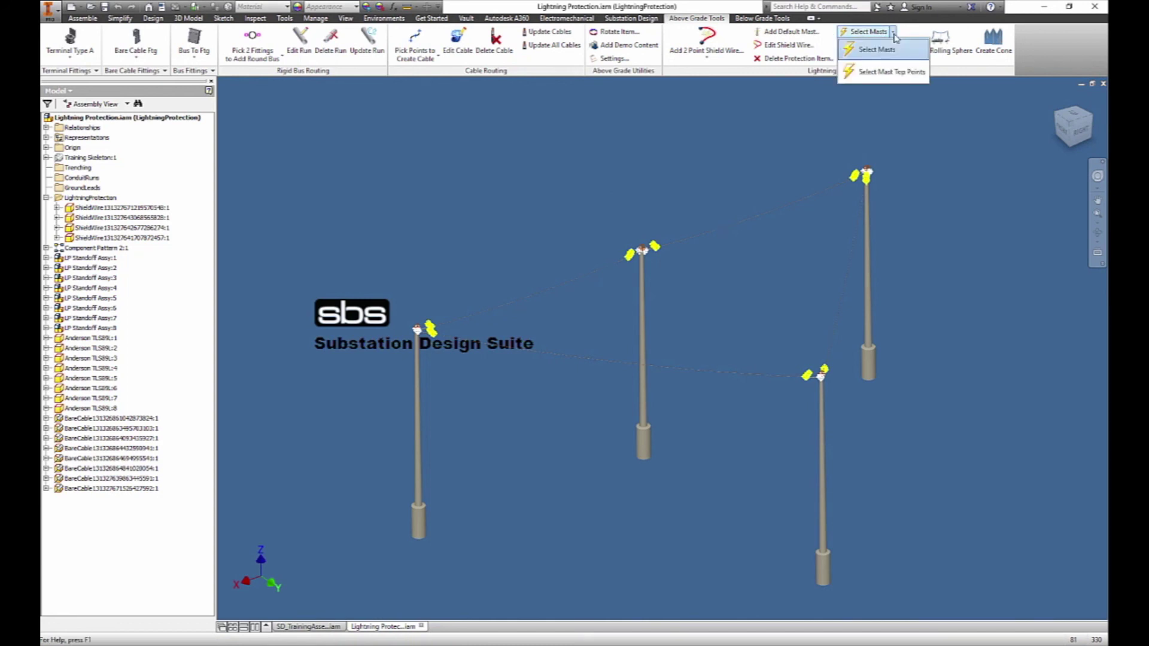
# Set the mast selection option to picking mast top points and show the chosen masts.
pyautogui.click(905, 78)
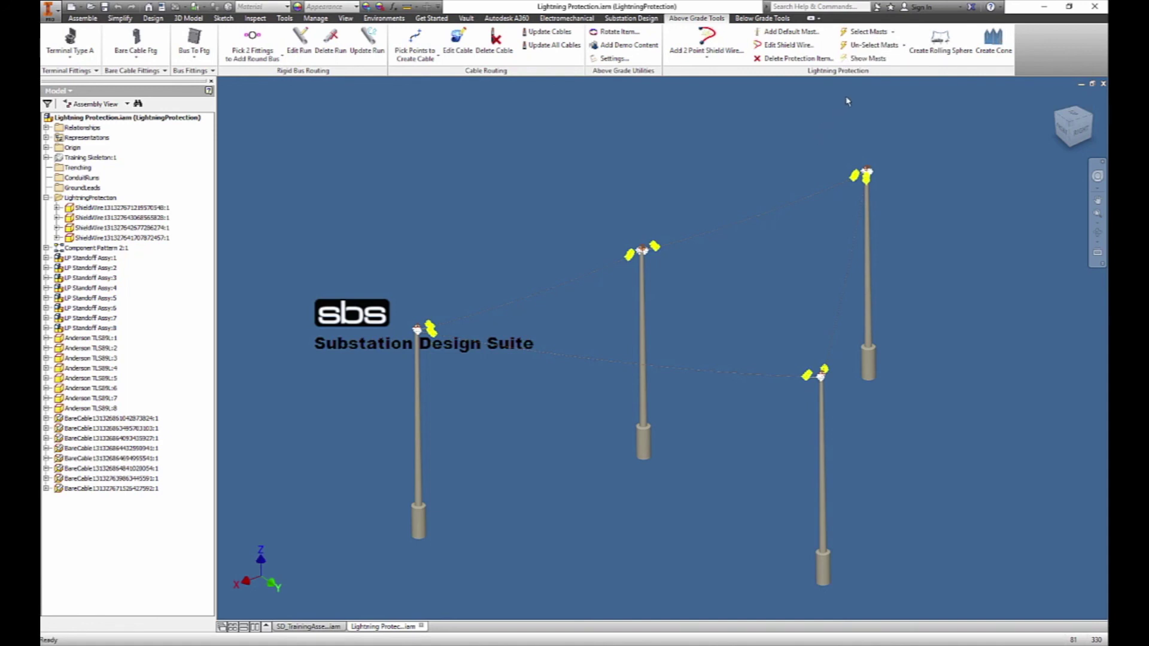
pyautogui.click(862, 60)
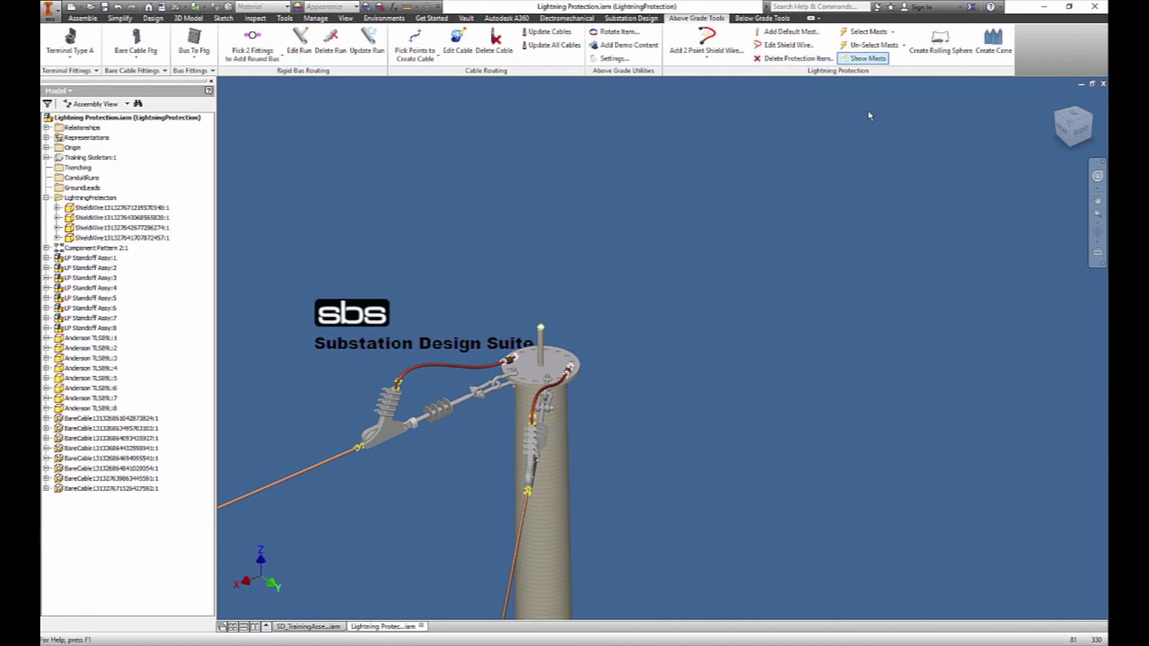
pyautogui.click(893, 32)
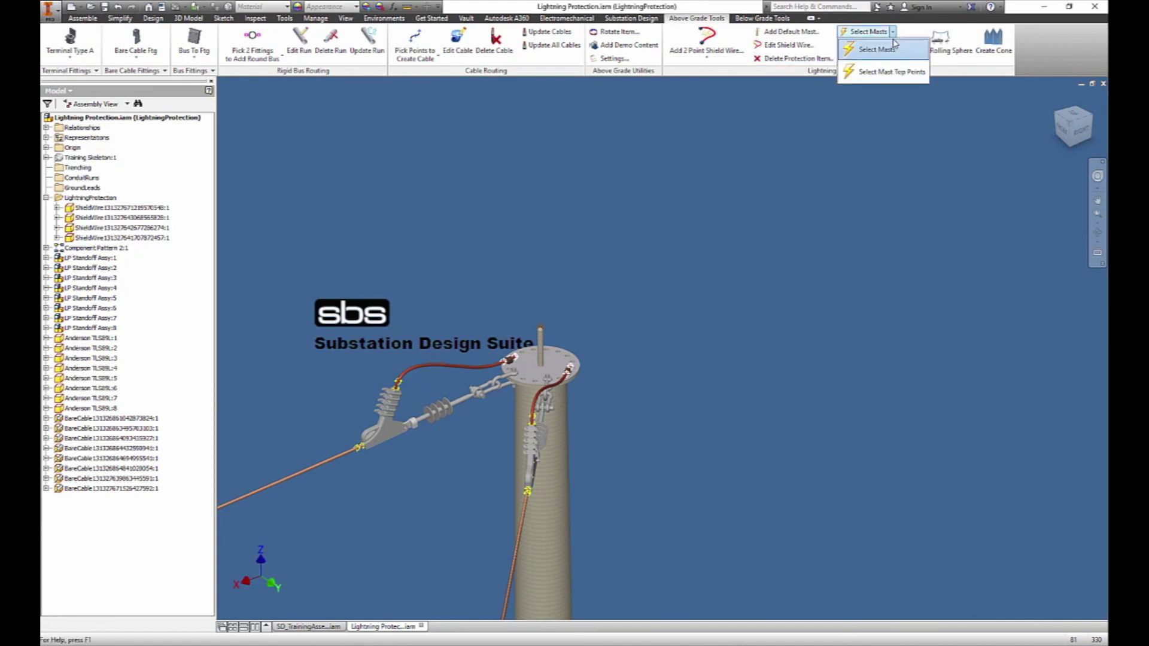
pyautogui.click(890, 76)
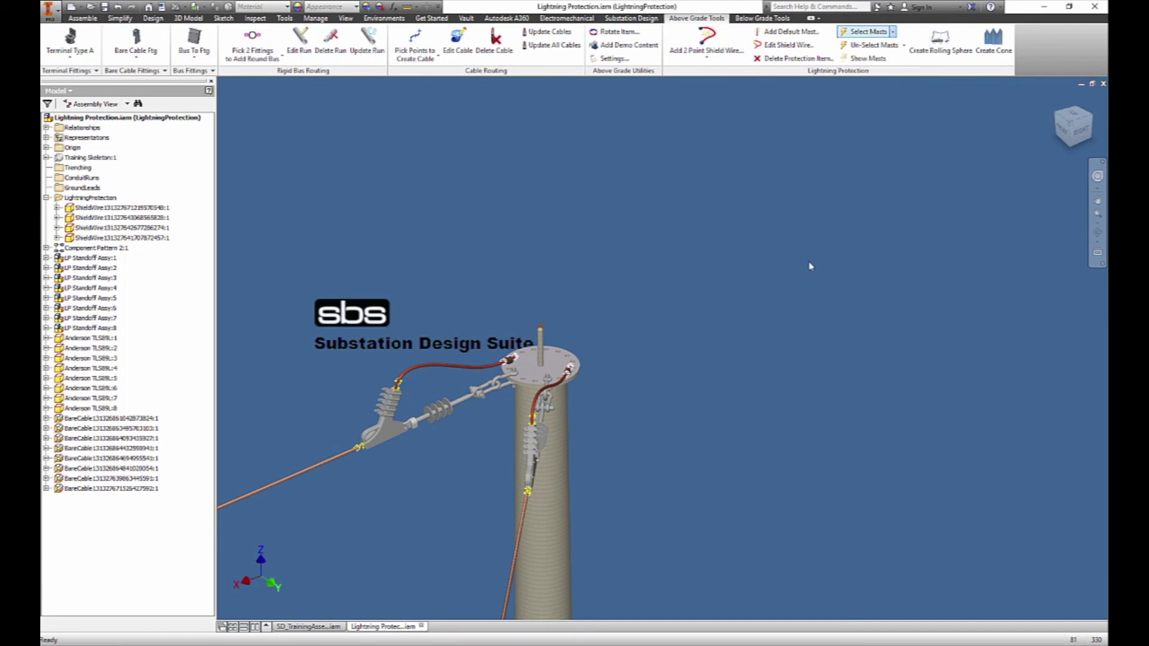
pyautogui.click(872, 60)
# Return to the Home view of all four masts and start Create Rolling Sphere.
pyautogui.scroll(-3, 858, 178)
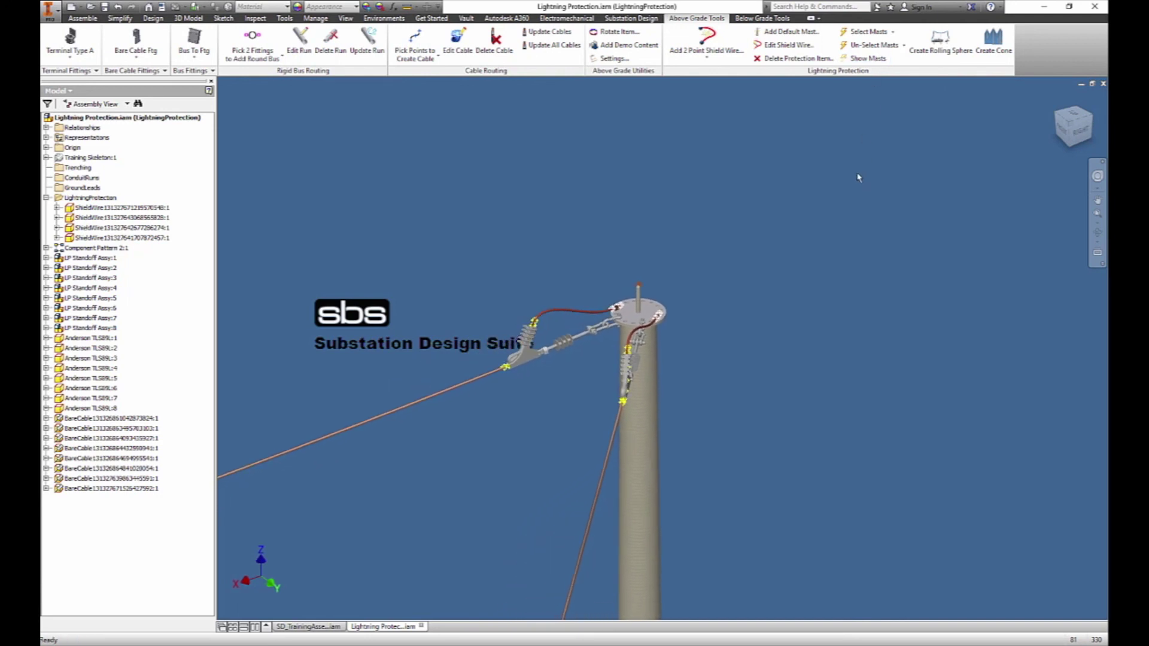
pyautogui.scroll(-2, 858, 178)
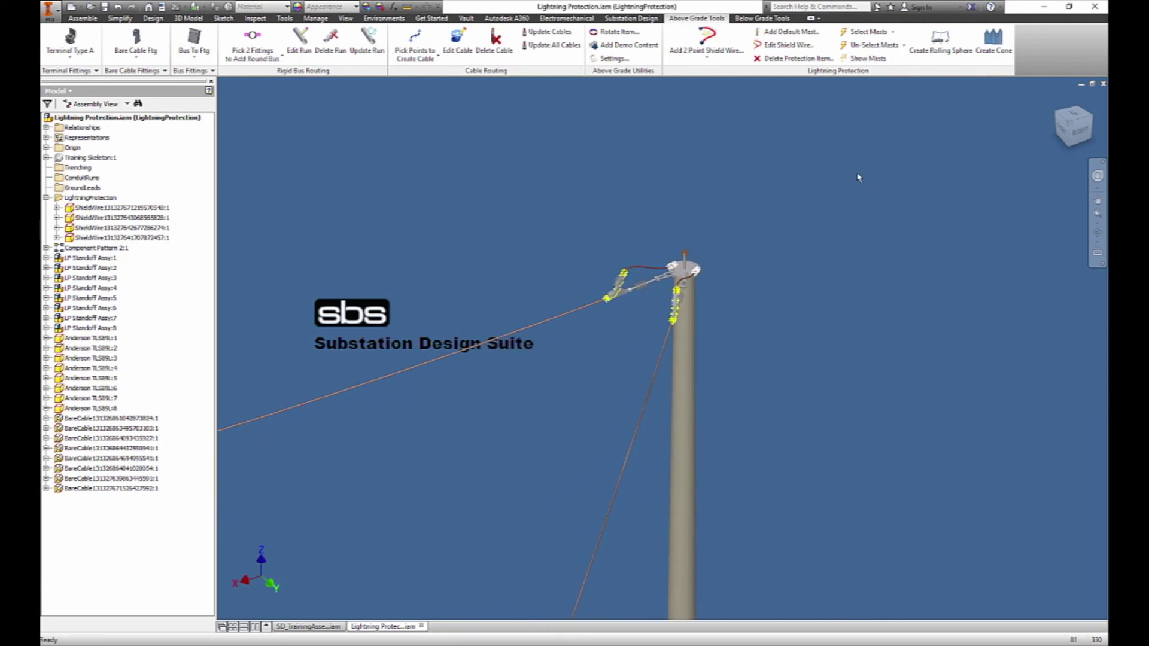
pyautogui.scroll(-3, 857, 178)
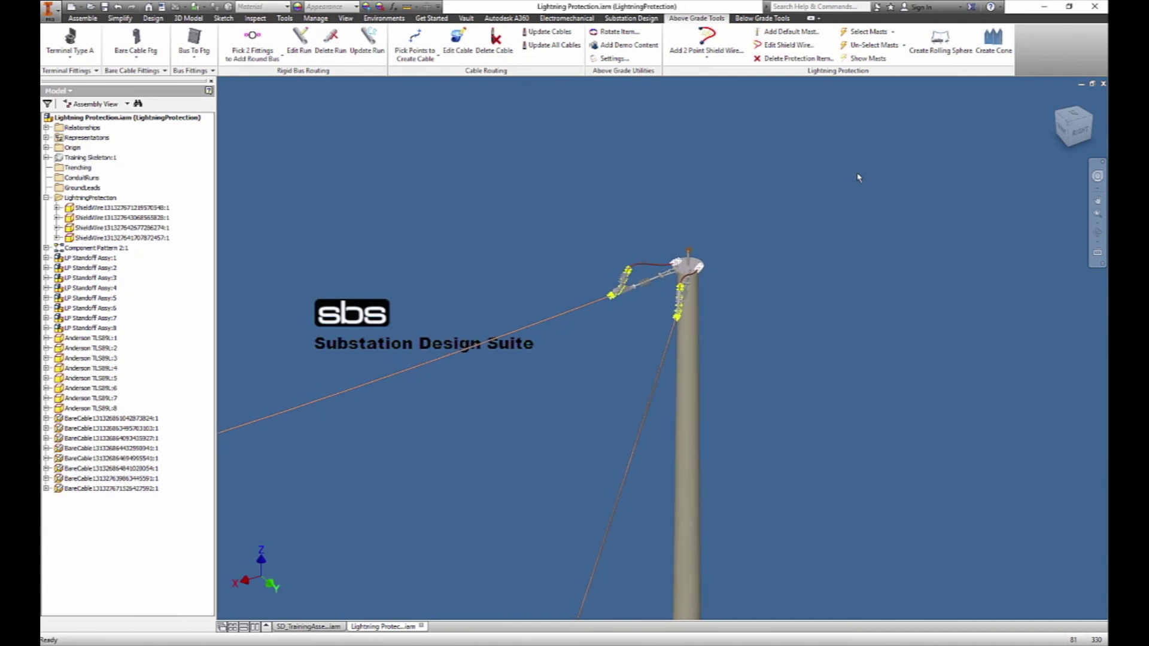
pyautogui.scroll(-3, 858, 178)
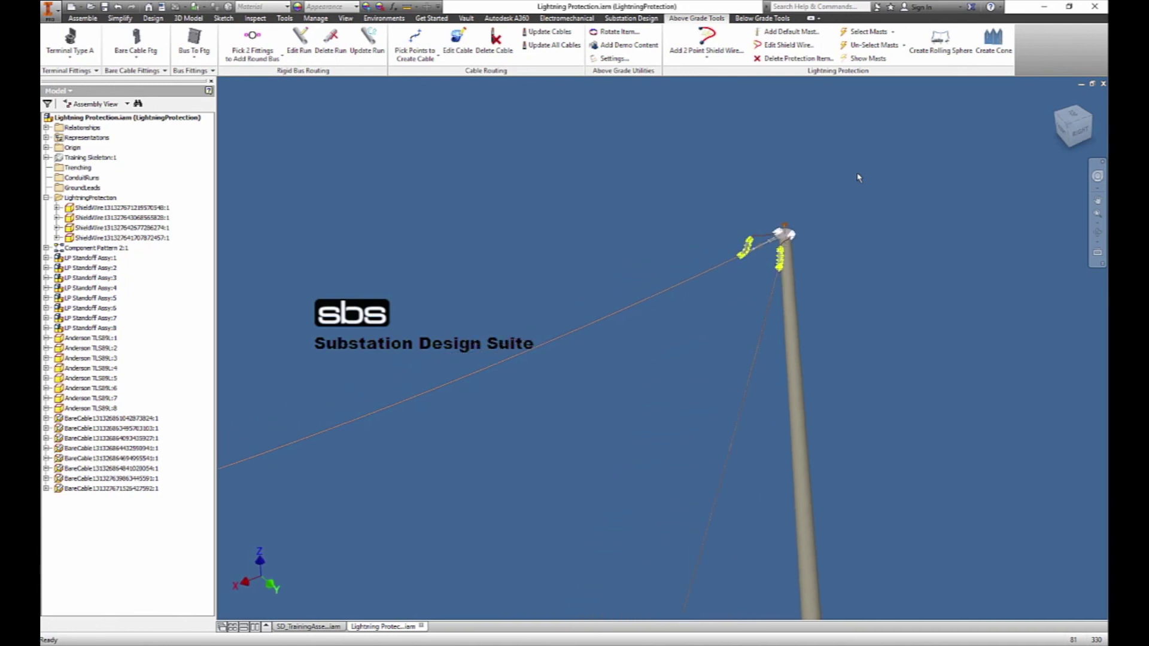
pyautogui.click(1056, 100)
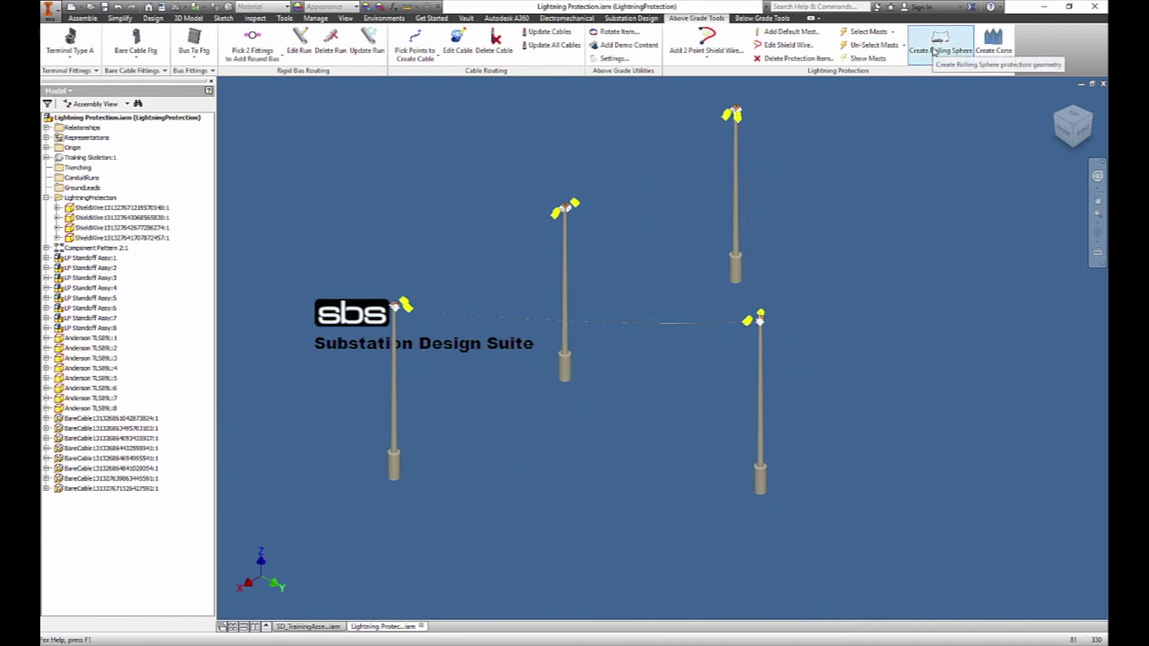
pyautogui.click(934, 51)
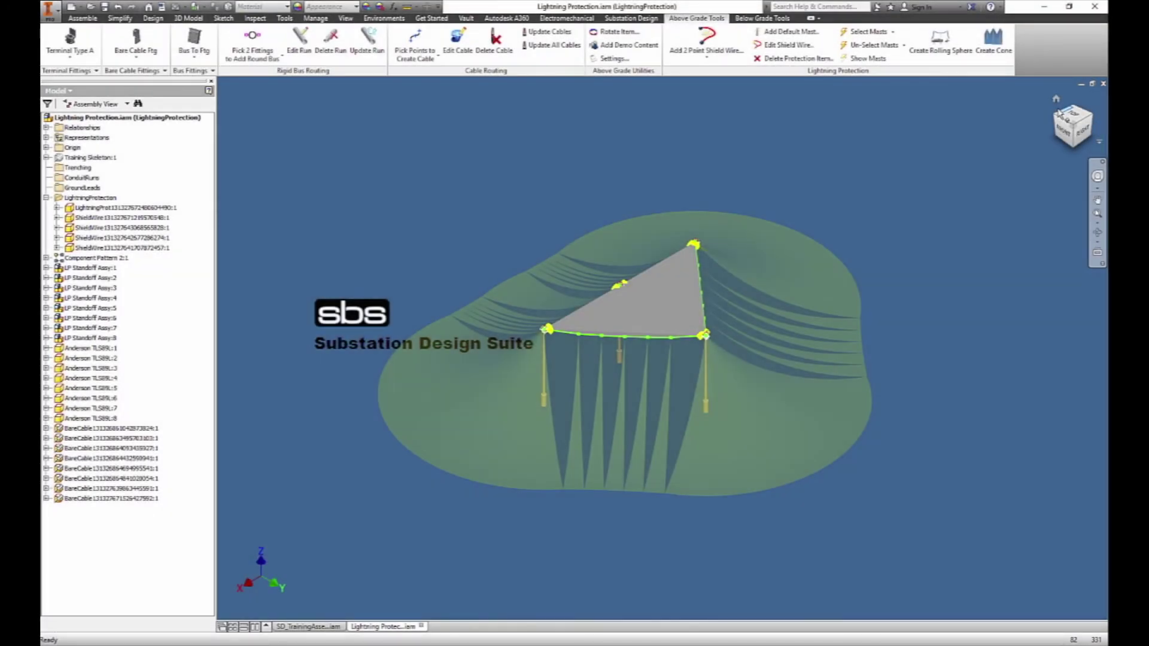
# Inspect the rolling-sphere surface, then reopen Lightning Protection settings showing the 150 ft strike radius.
pyautogui.keyDown('shift'); pyautogui.moveTo(957, 176); pyautogui.dragTo(928, 190, button='middle'); pyautogui.keyUp('shift')
pyautogui.scroll(5, 928, 190)
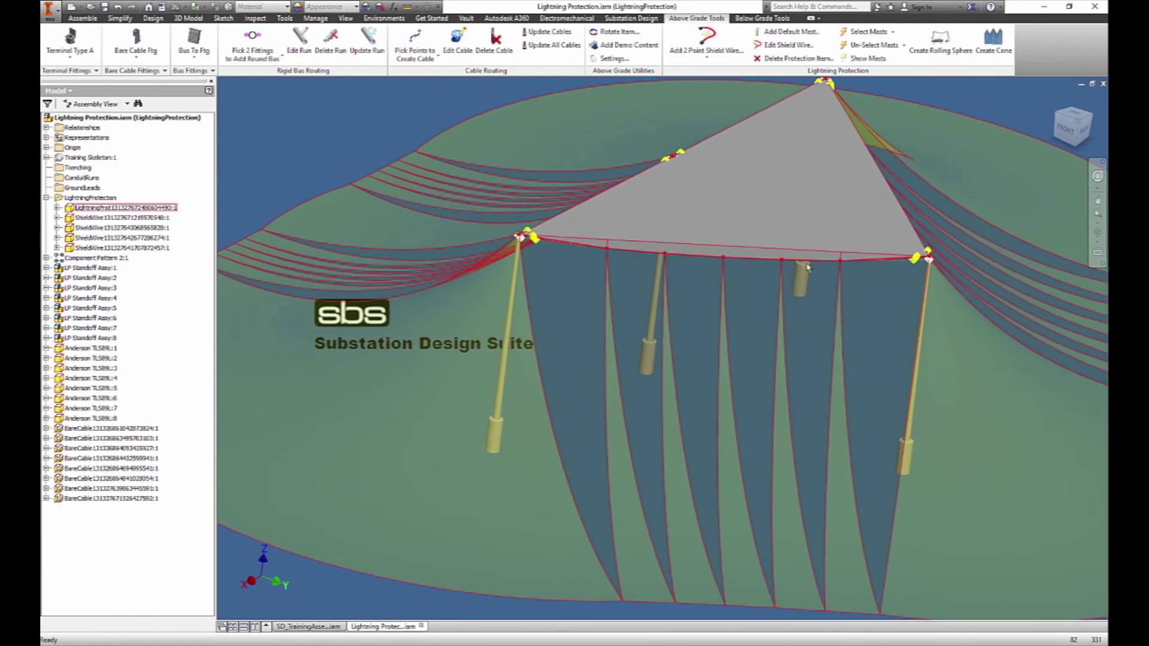
pyautogui.click(615, 58)
pyautogui.click(299, 140)
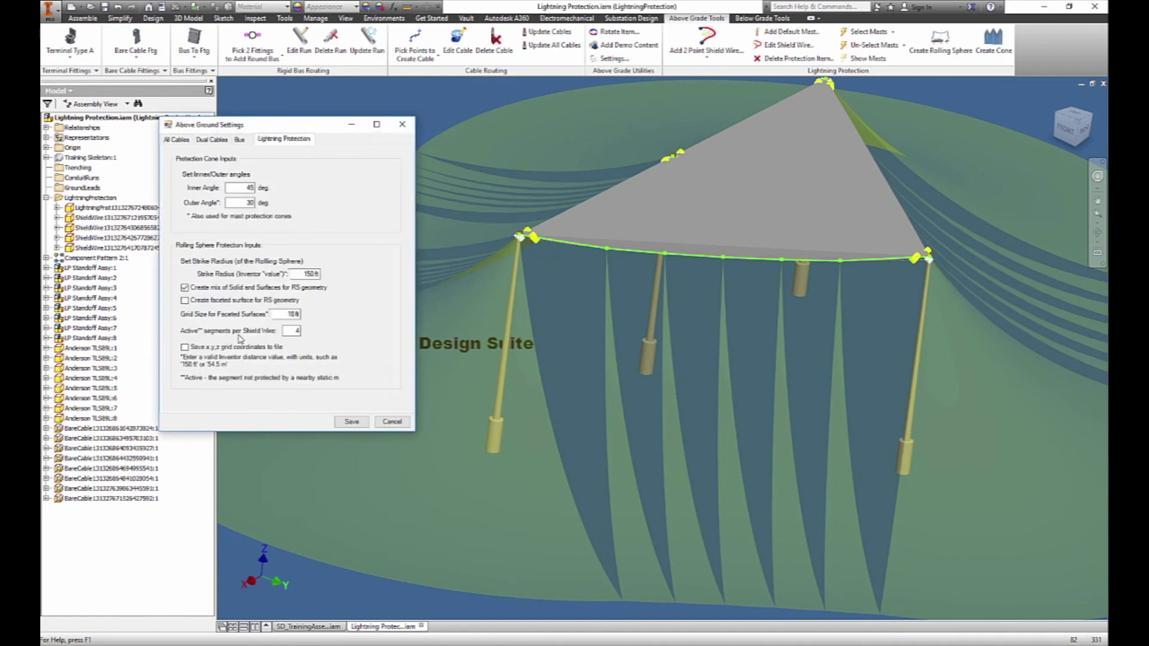
# Cancel the settings, briefly select the LightningProt geometry, and switch to SD_TrainingAssembly.
pyautogui.click(387, 426)
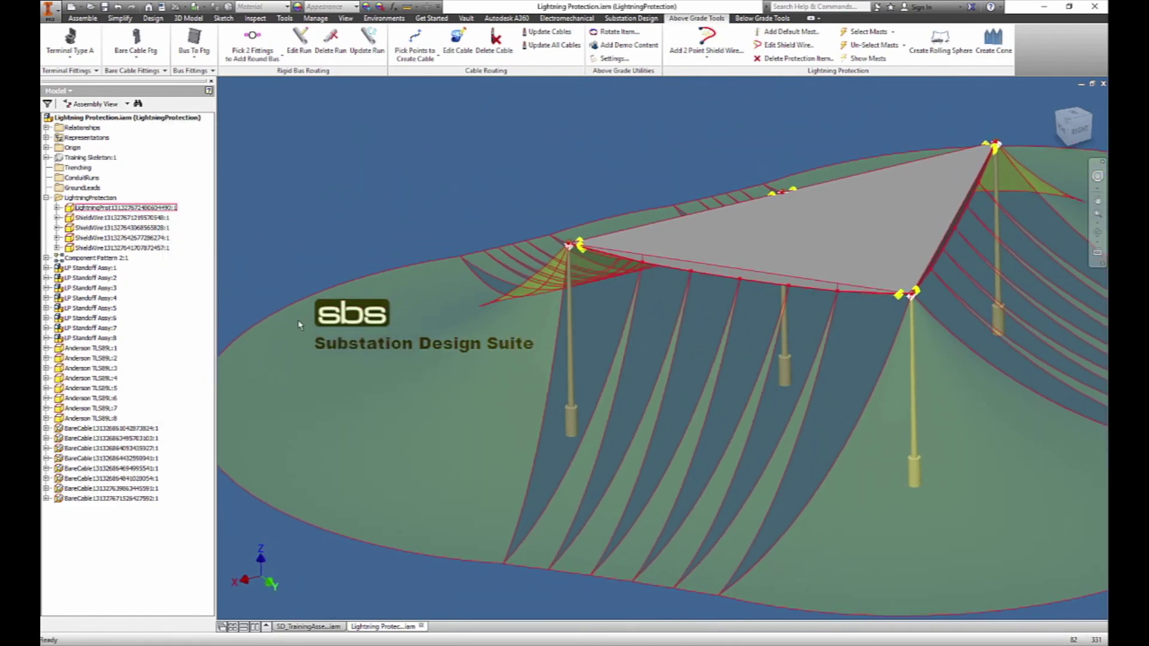
pyautogui.click(159, 207)
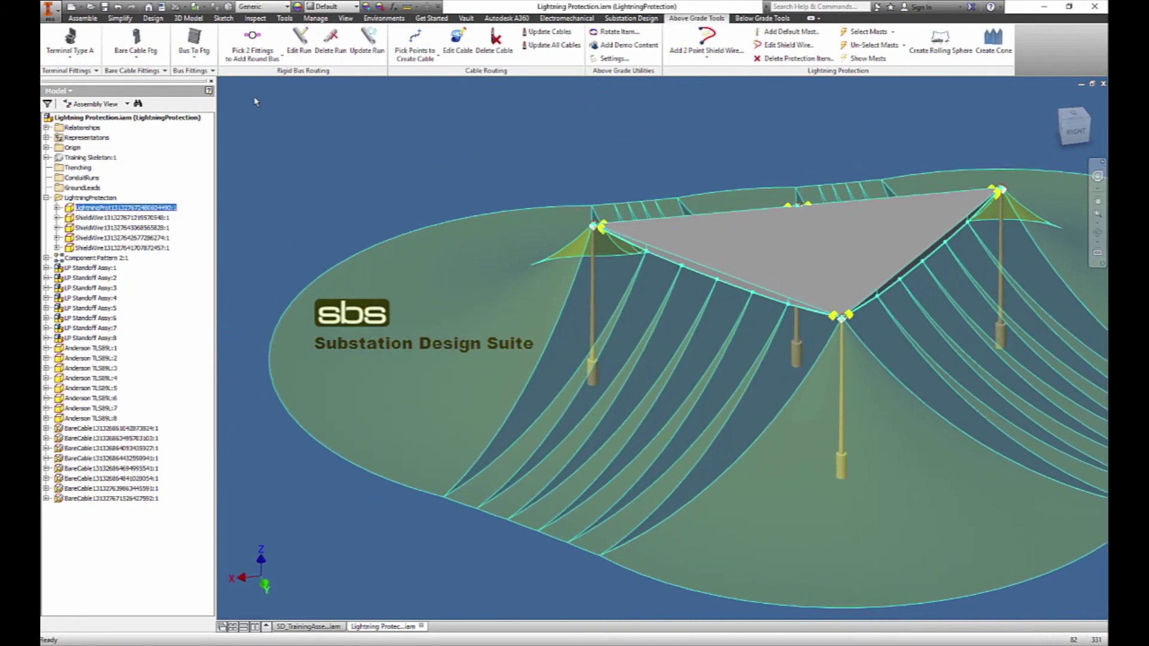
pyautogui.press('Escape')
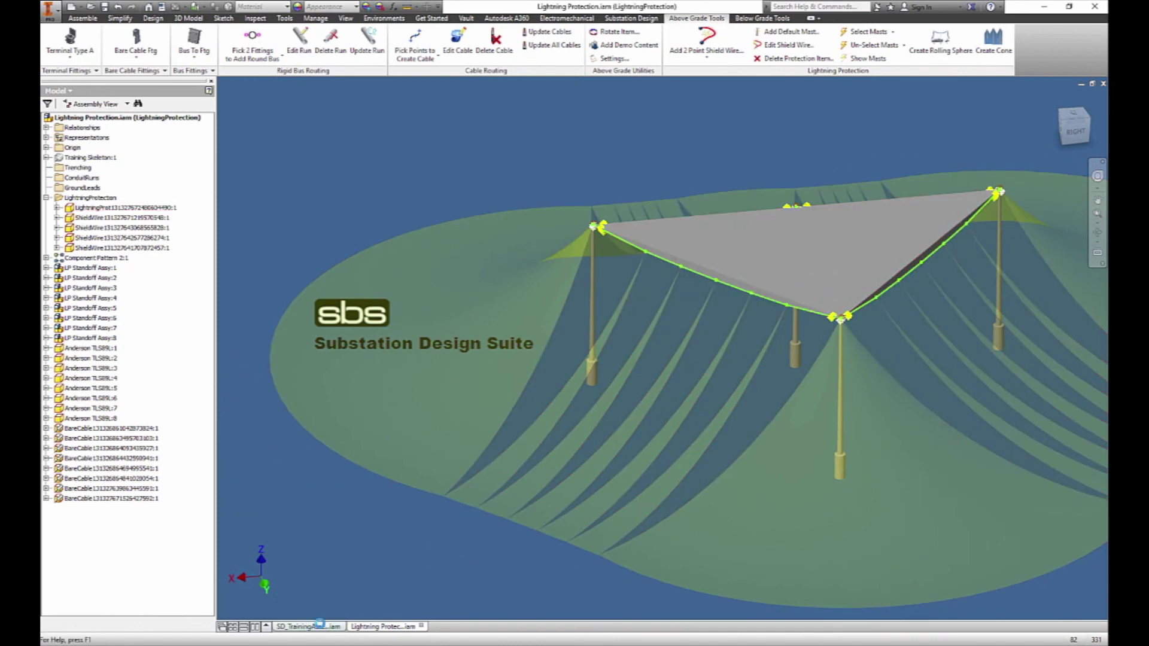
pyautogui.click(321, 627)
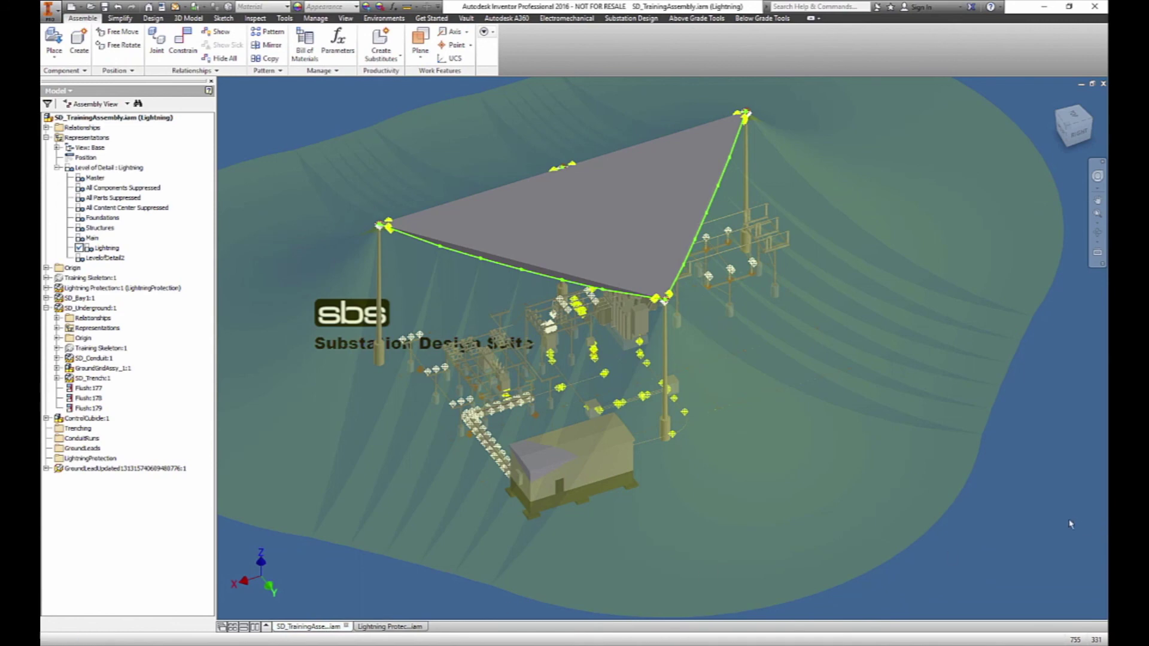
# Fit the whole substation under the rolling-sphere zone into view, then return to Lightning Protection.iam.
pyautogui.press('F6')
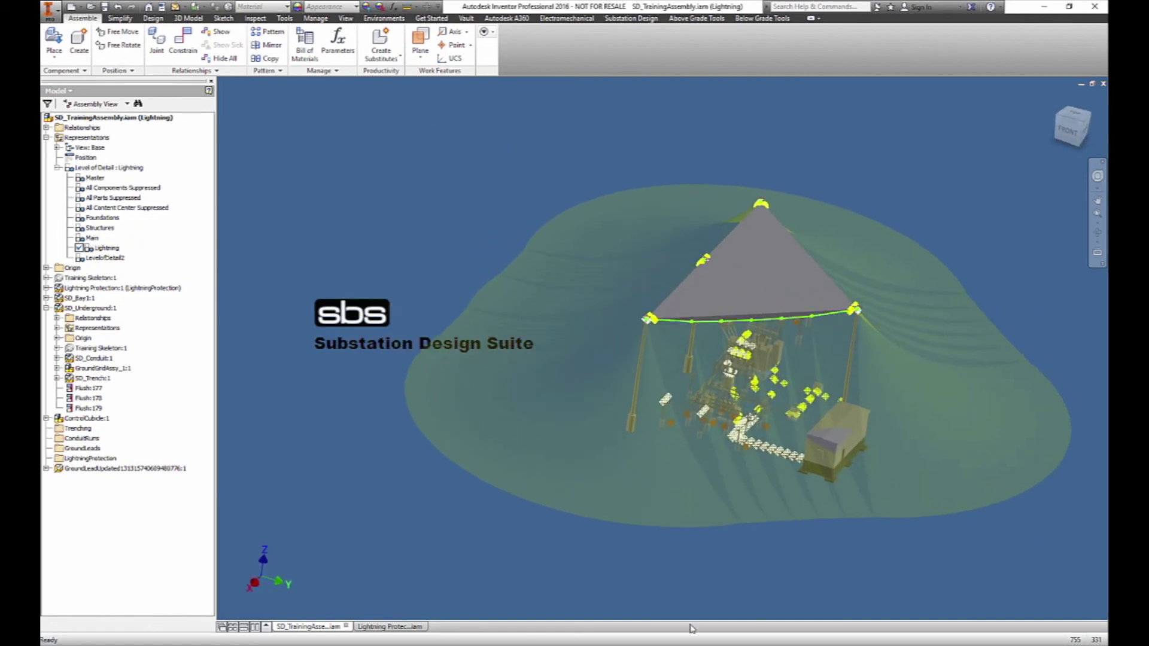
pyautogui.click(392, 626)
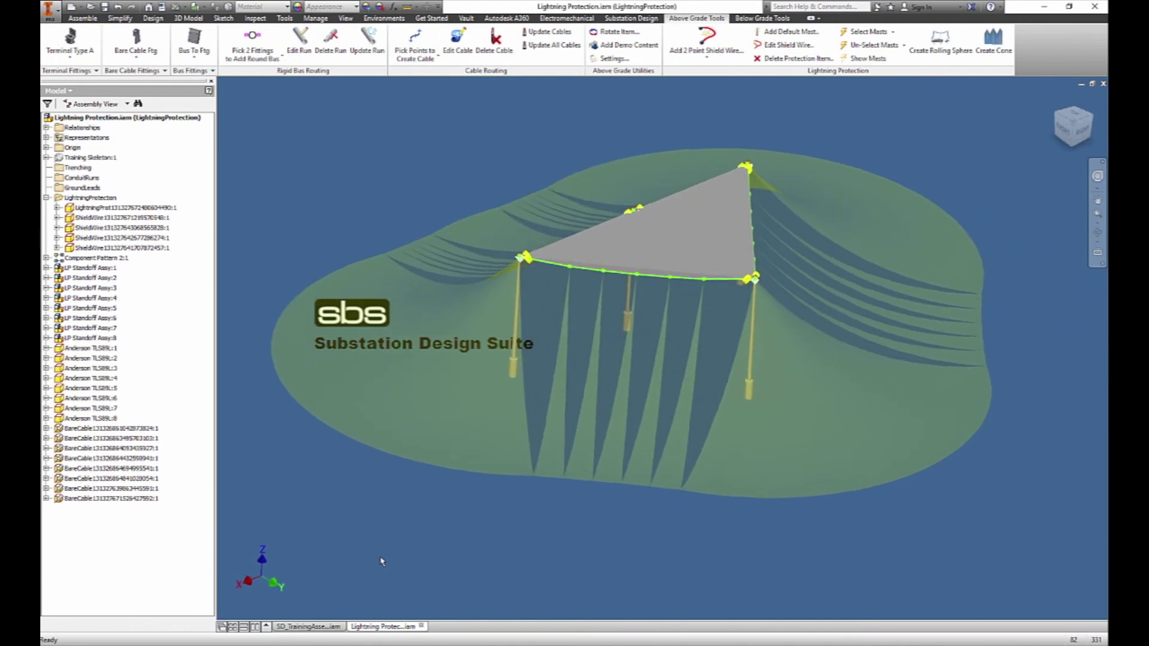
# Delete the rolling-sphere protection zone and create cone protection geometry around the four masts.
pyautogui.click(824, 60)
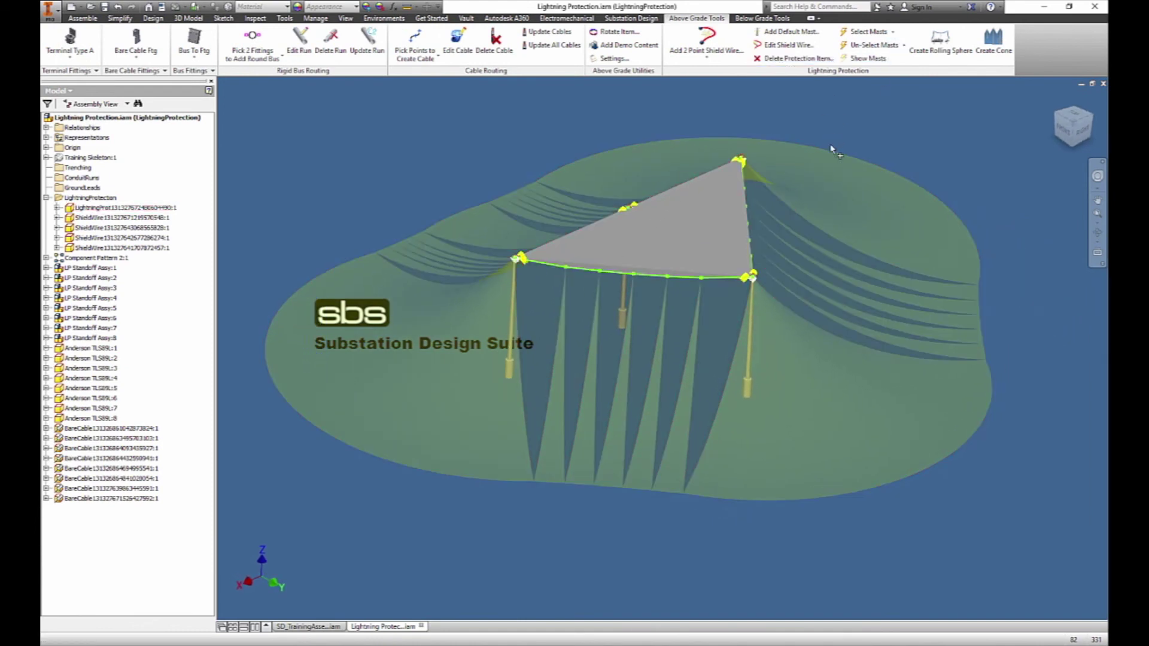
pyautogui.click(922, 163)
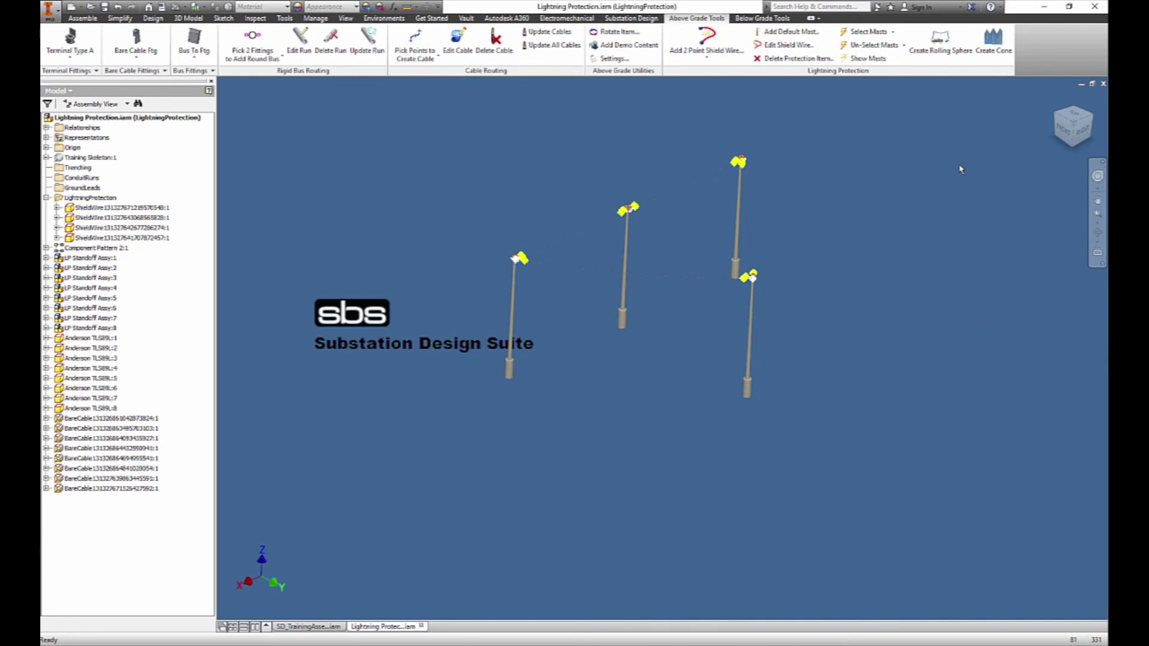
pyautogui.click(993, 41)
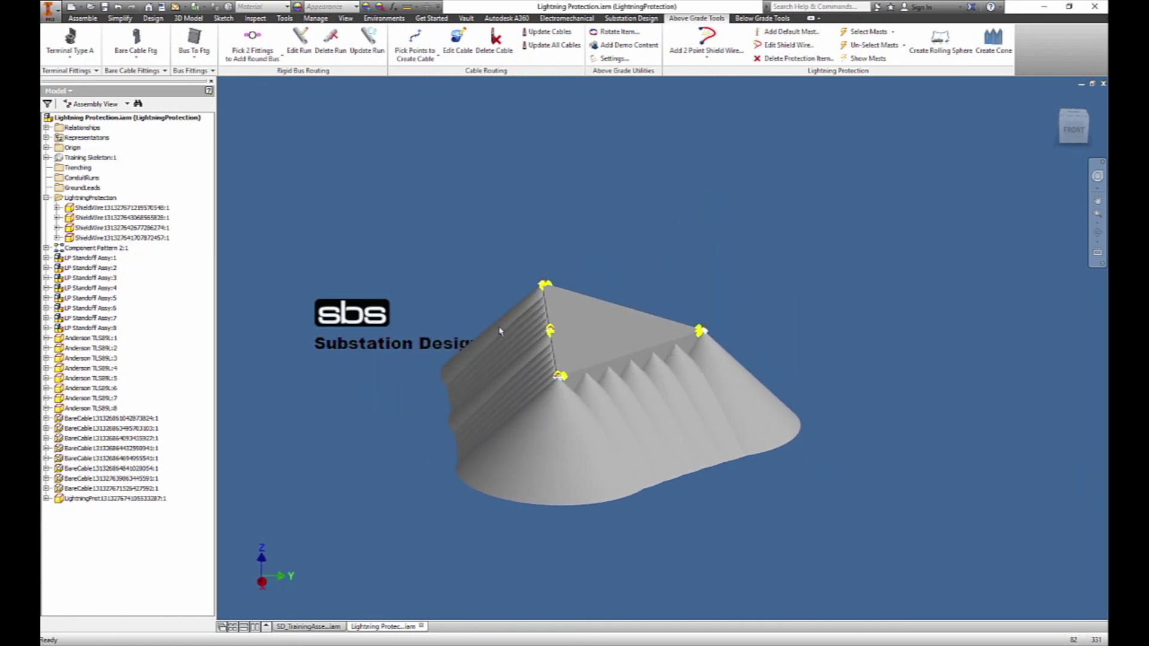
pyautogui.click(124, 500)
# Zoom to the selected cones and orbit closer to inspect the cone tips along the shield wires.
pyautogui.press('End')
pyautogui.keyDown('shift'); pyautogui.moveTo(437, 234); pyautogui.dragTo(459, 285, button='middle'); pyautogui.keyUp('shift')
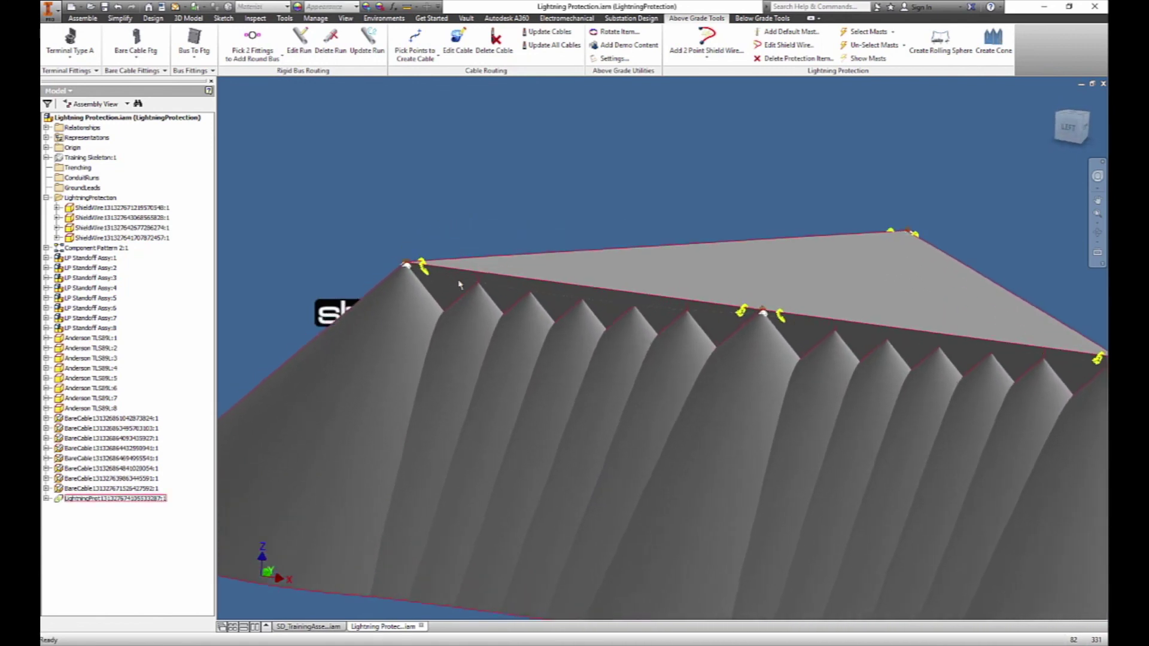
pyautogui.scroll(3, 459, 285)
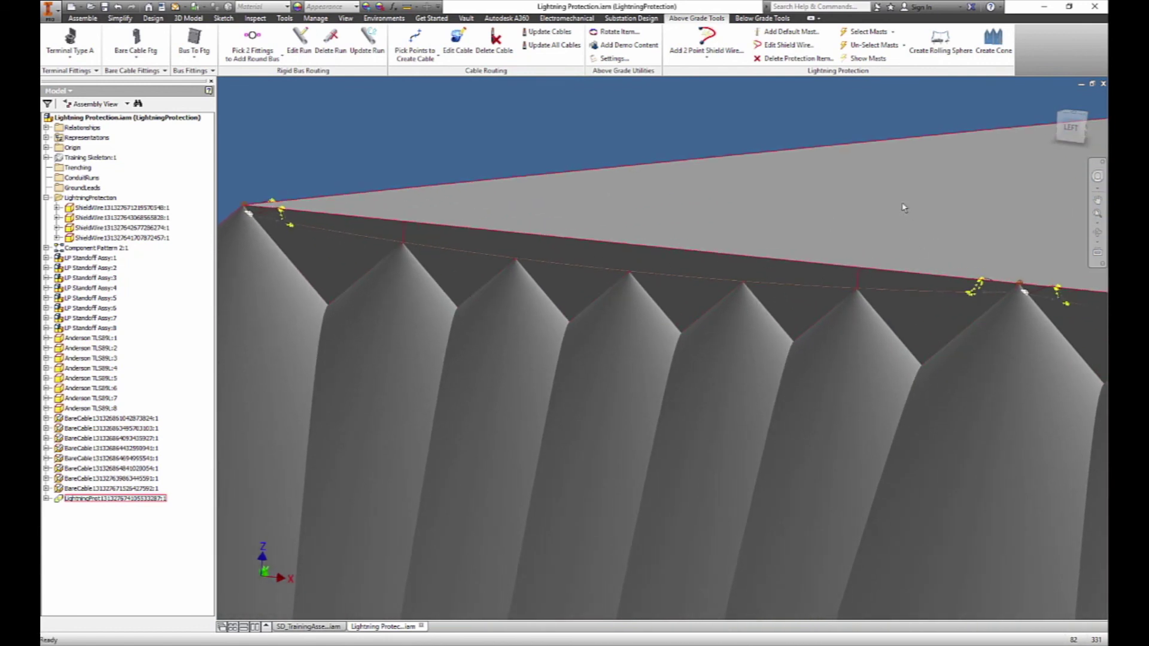
pyautogui.scroll(5, 857, 192)
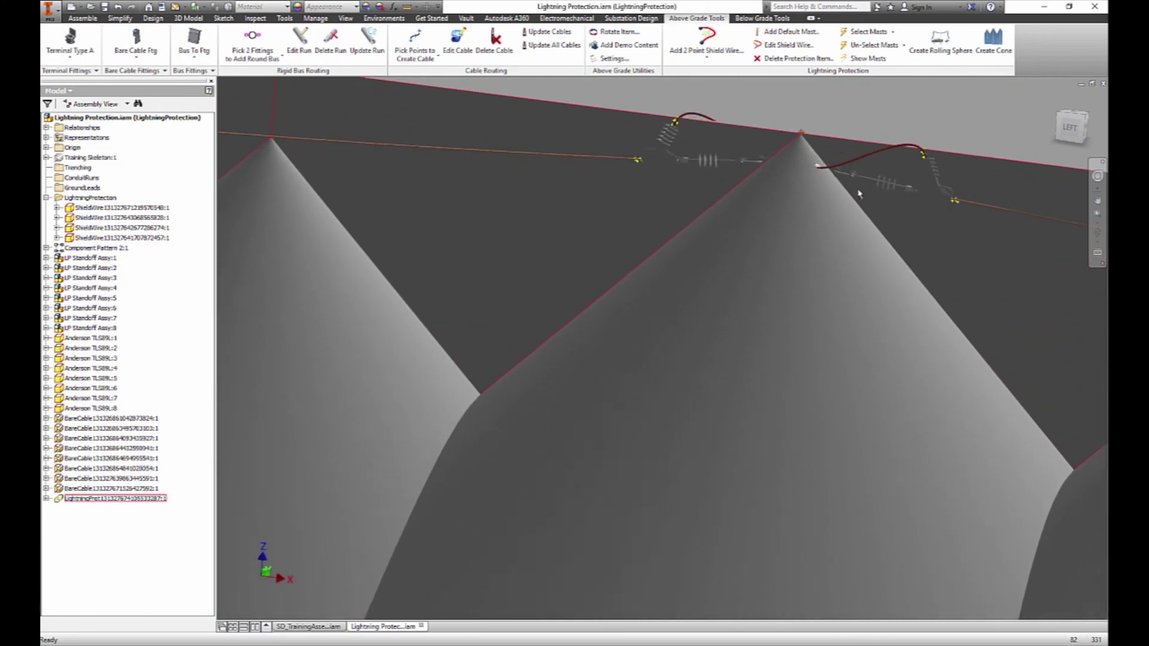
pyautogui.scroll(3, 857, 193)
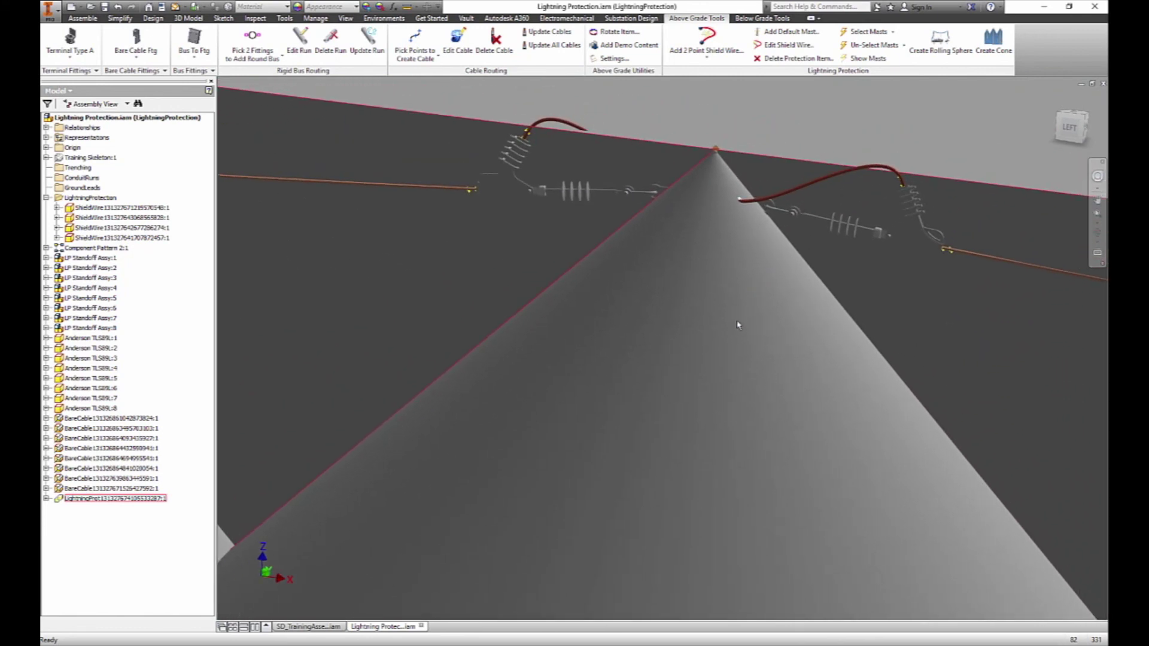
# Zoom out to the full row of cones, then switch to the SD_TrainingAssembly substation document.
pyautogui.press('F6')
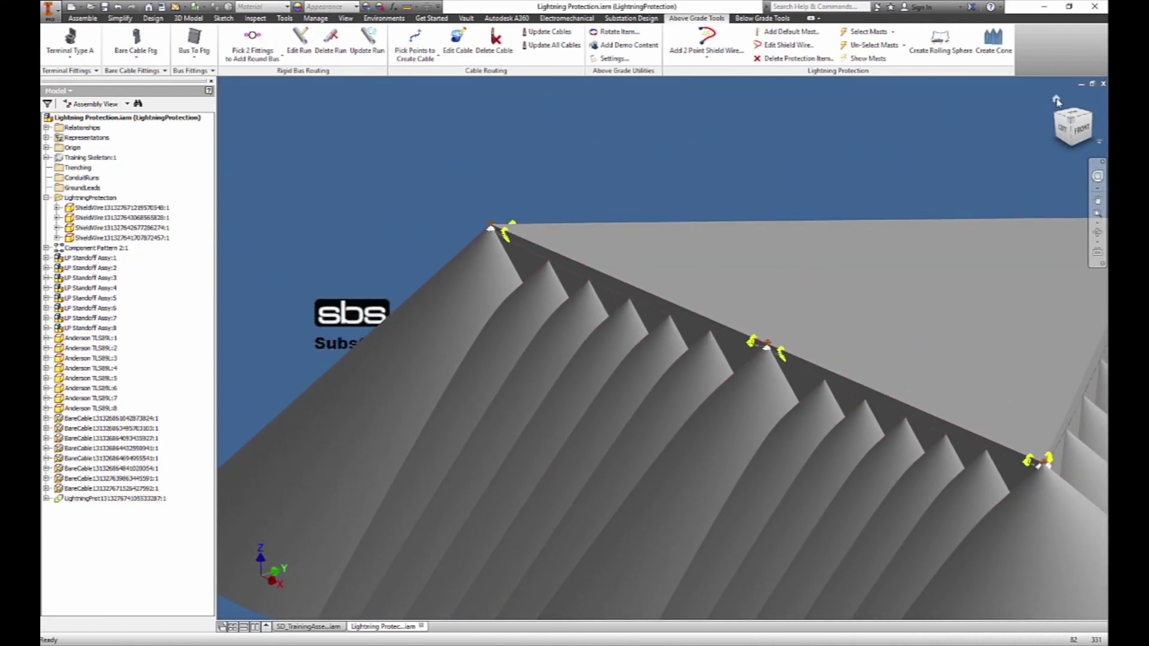
pyautogui.click(1057, 102)
pyautogui.click(305, 626)
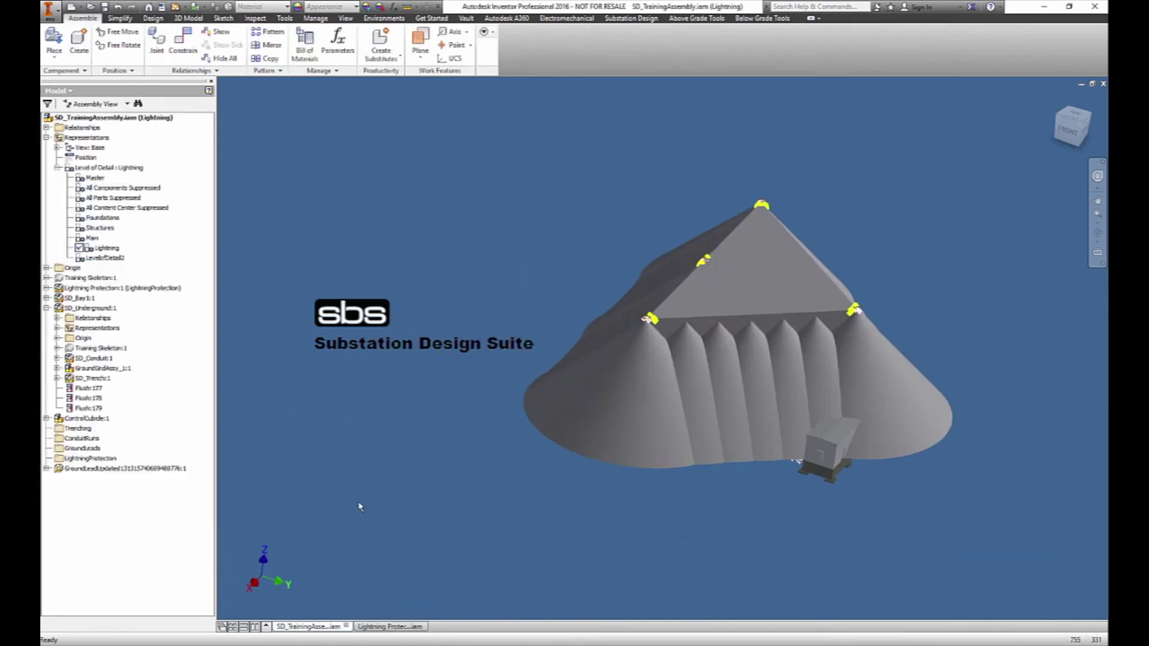